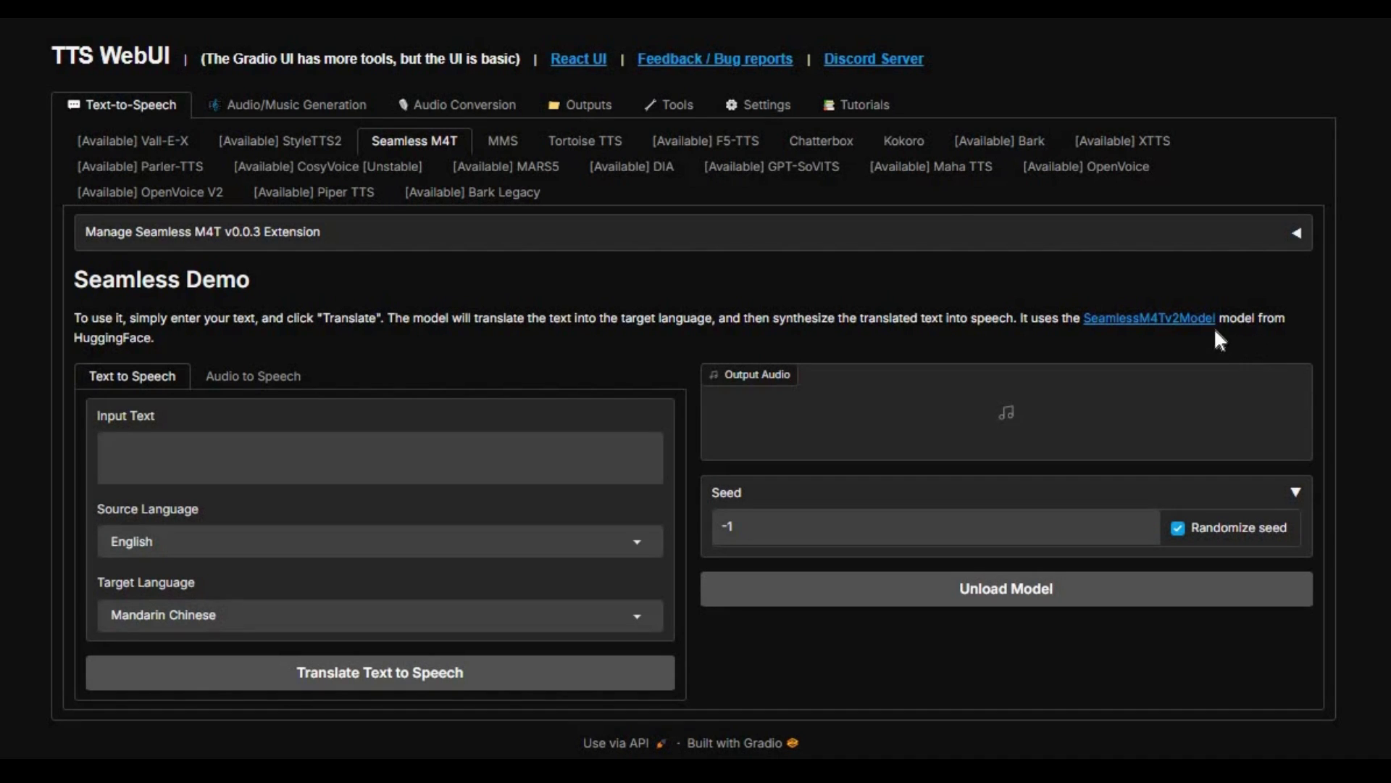
Browse the Text-to-Speech model pages: Vall-E-X, MMS, Tortoise, F5-TTS, Chatterbox, Kokoro, Bark, XTTS, OpenVoice
{"action": "left_click", "coordinate": [138, 139]}
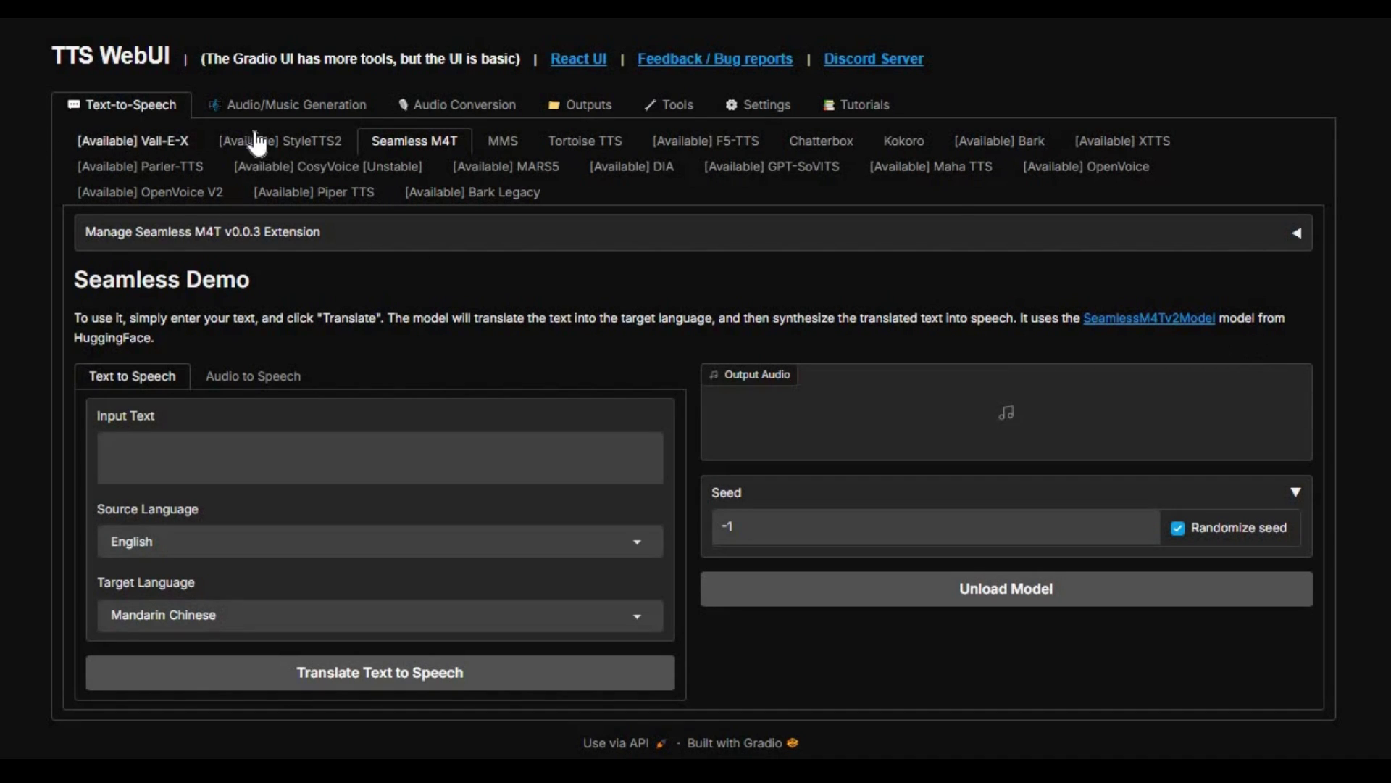
{"action": "left_click", "coordinate": [501, 141]}
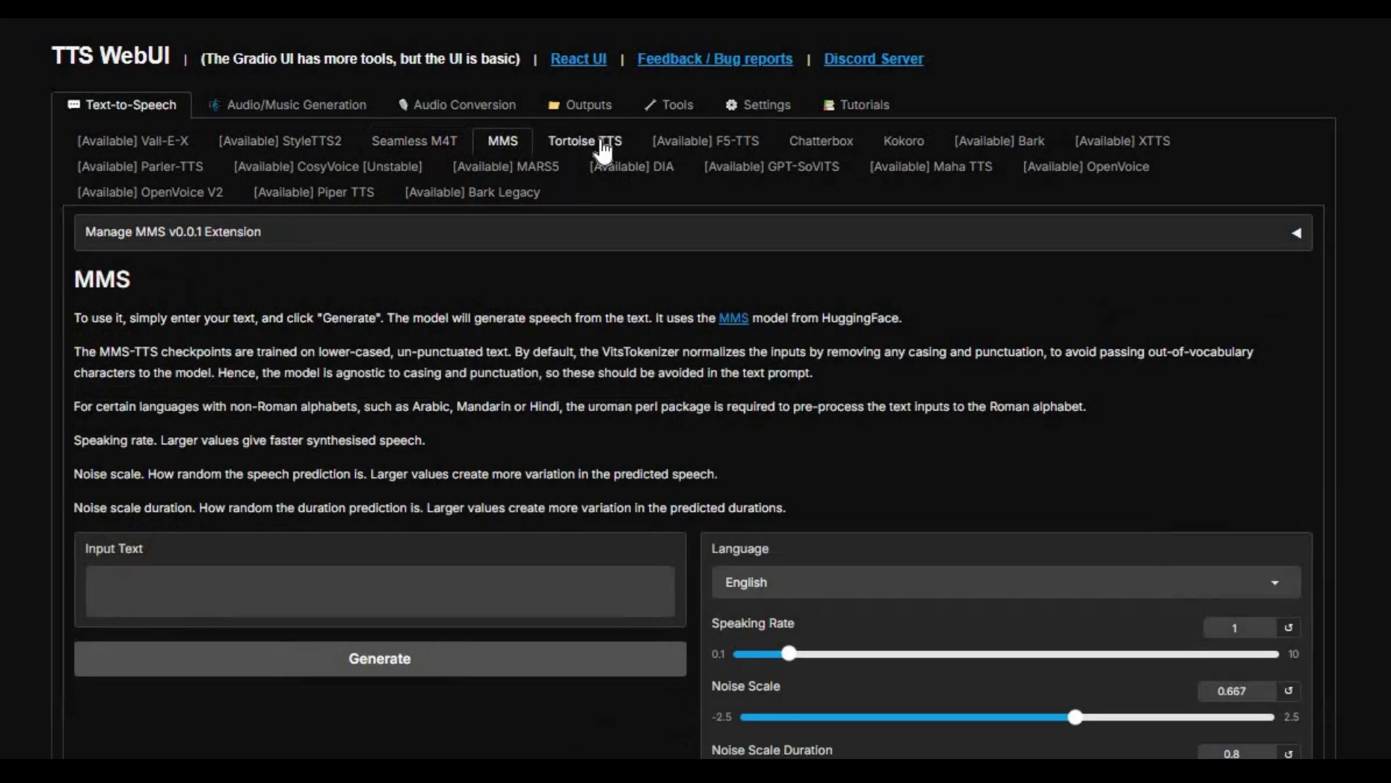
{"action": "left_click", "coordinate": [603, 145]}
{"action": "left_click", "coordinate": [712, 145]}
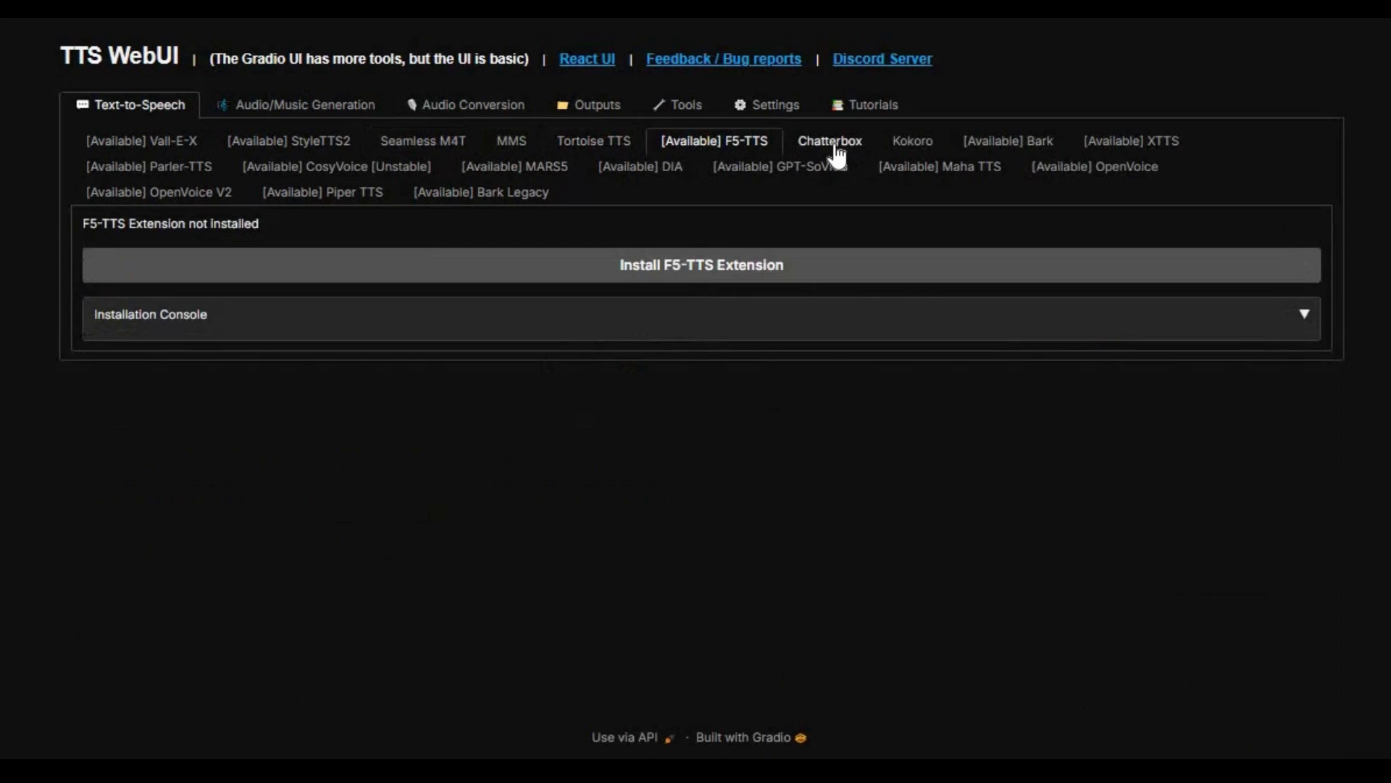
{"action": "left_click", "coordinate": [837, 149]}
{"action": "left_click", "coordinate": [910, 140]}
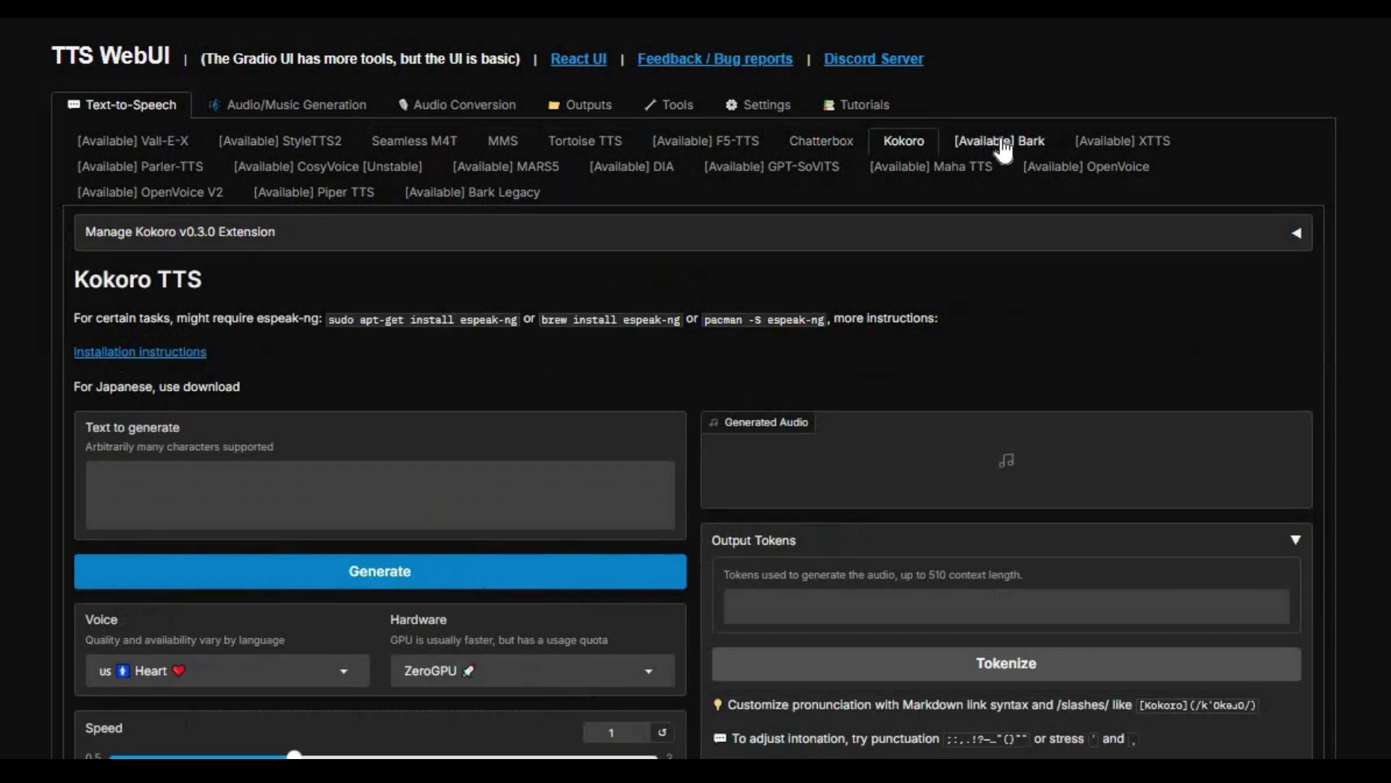
{"action": "left_click", "coordinate": [1004, 145]}
{"action": "left_click", "coordinate": [1129, 145]}
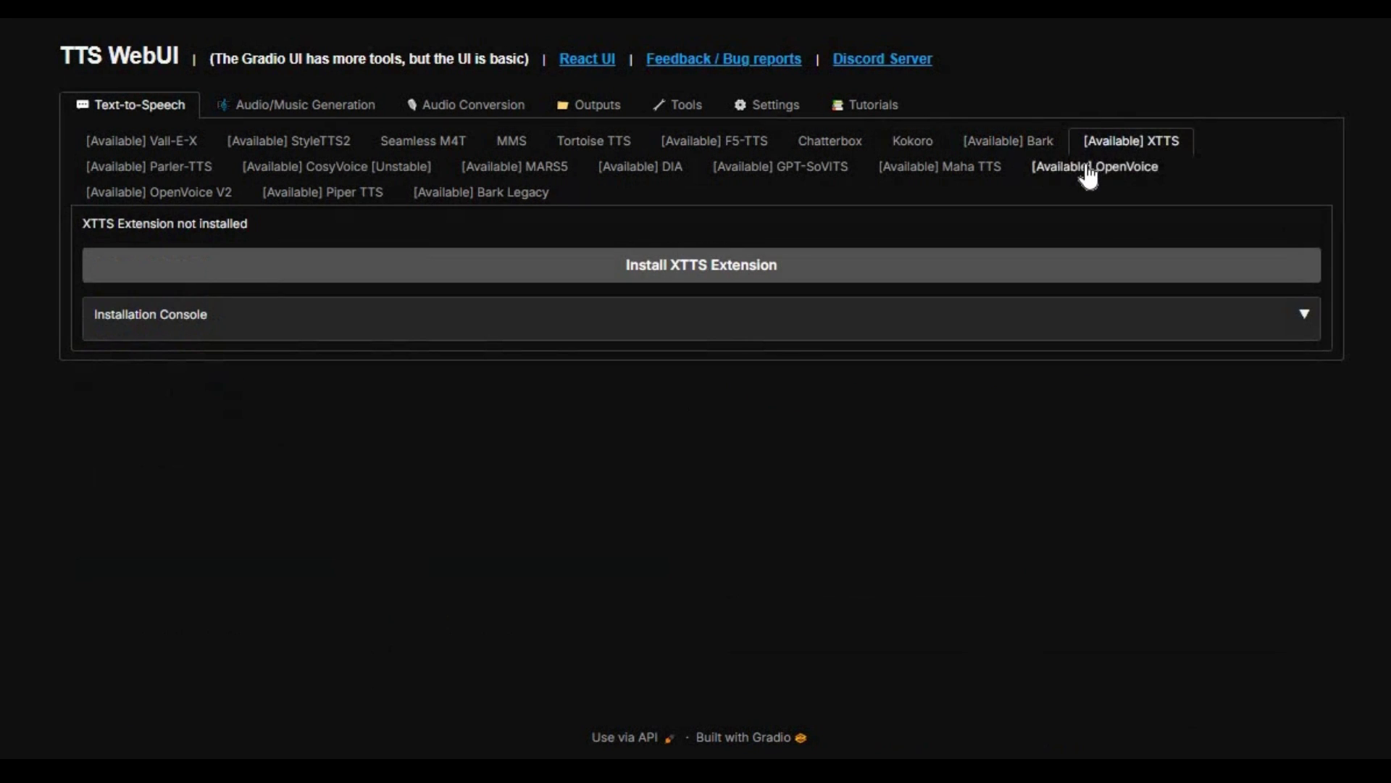
{"action": "left_click", "coordinate": [1089, 172]}
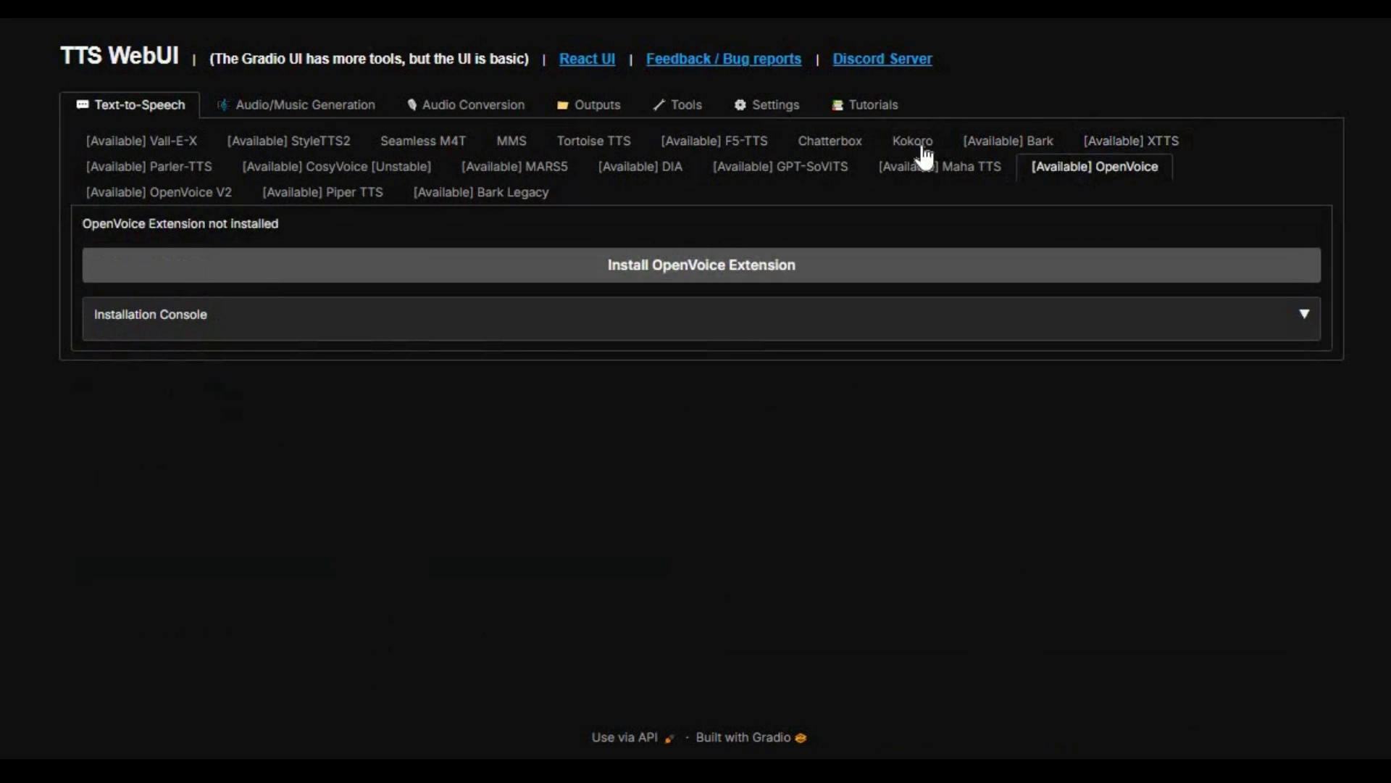
Browse the Audio/Music Generation pages: Stable Audio, Audiocraft, AudioCraft Plus and MusicGen (Mac)
{"action": "left_click", "coordinate": [286, 108]}
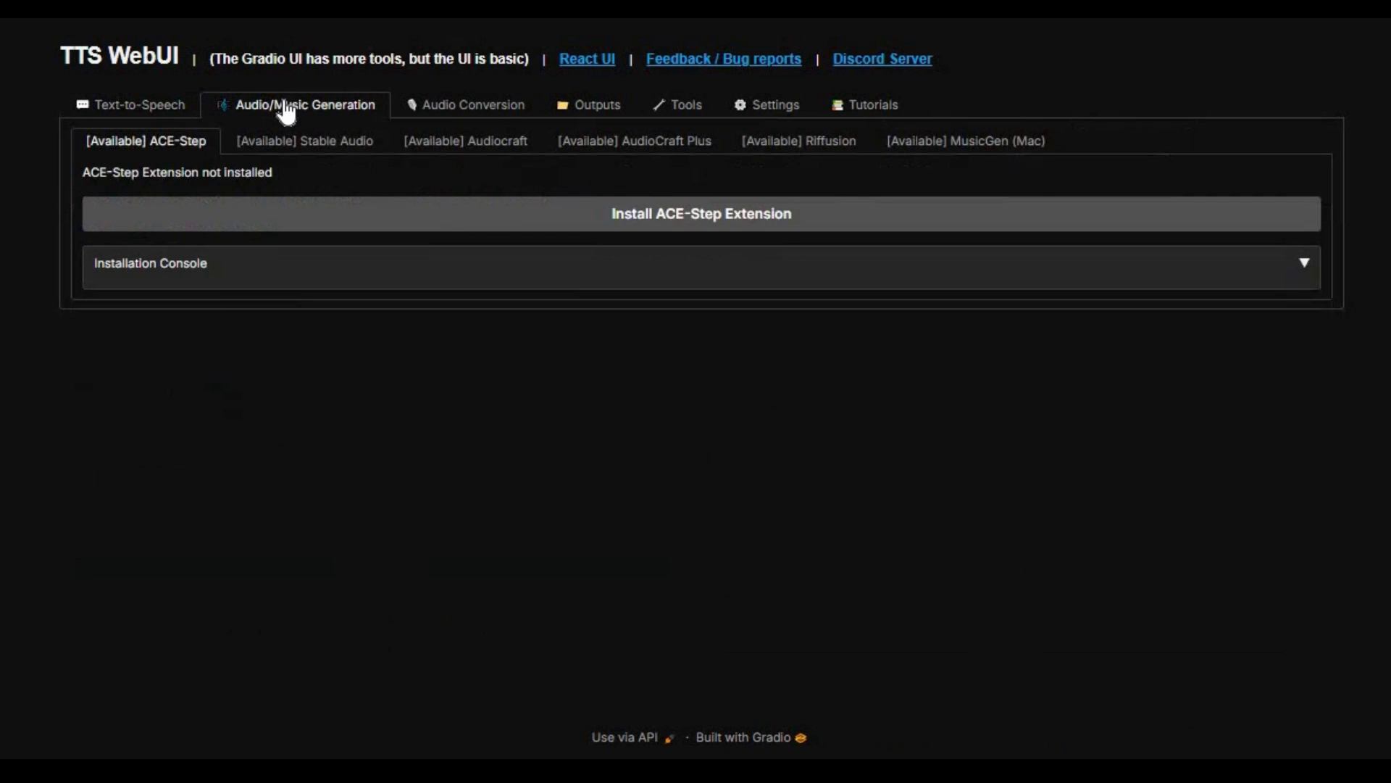
{"action": "left_click", "coordinate": [377, 148]}
{"action": "left_click", "coordinate": [496, 148]}
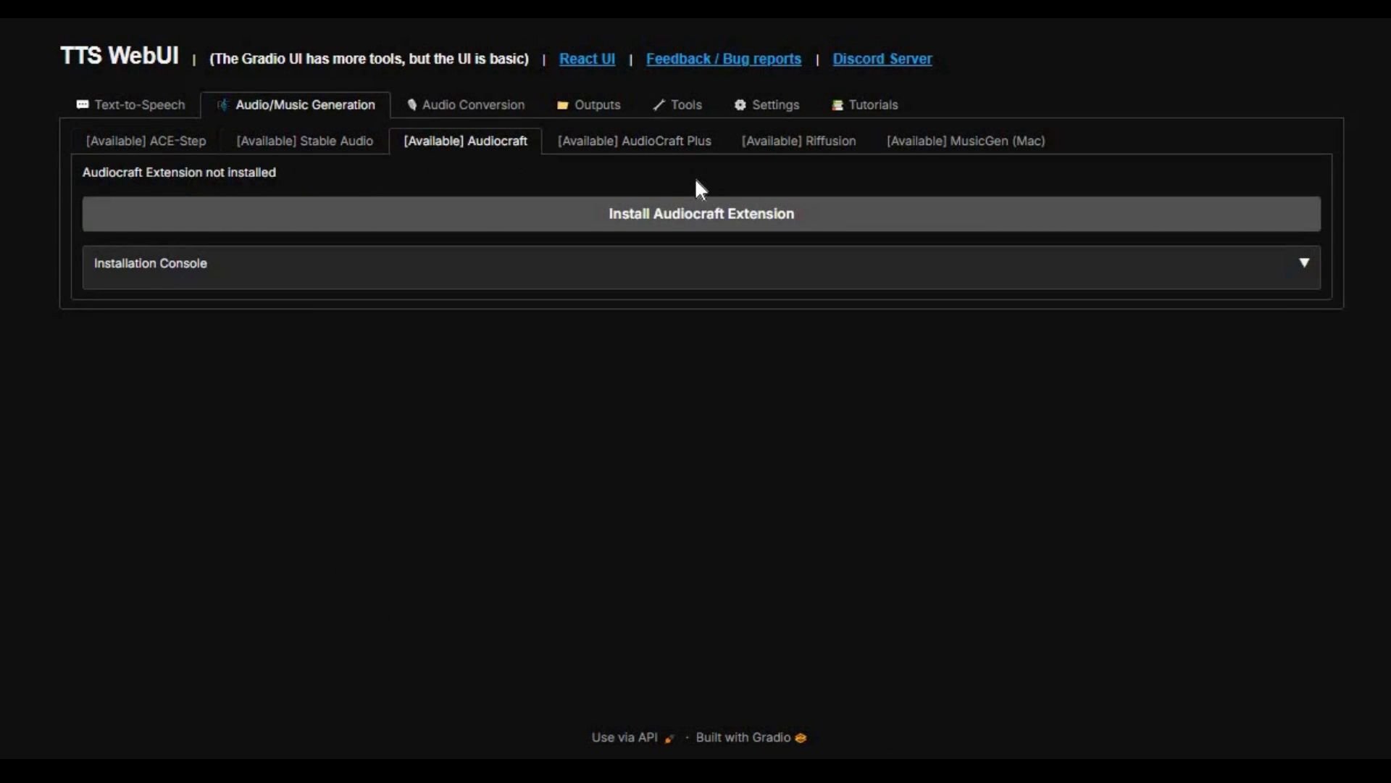
{"action": "left_click", "coordinate": [692, 148]}
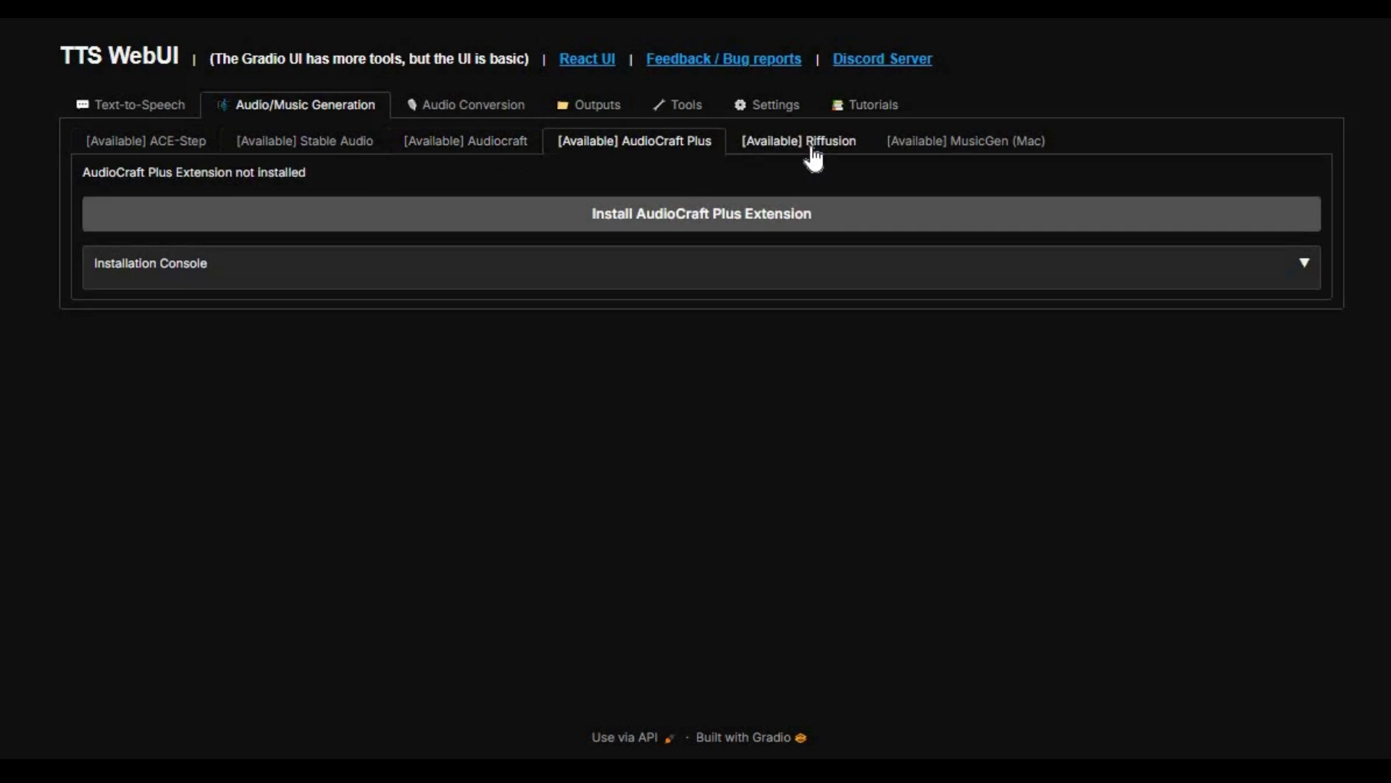
{"action": "left_click", "coordinate": [956, 145]}
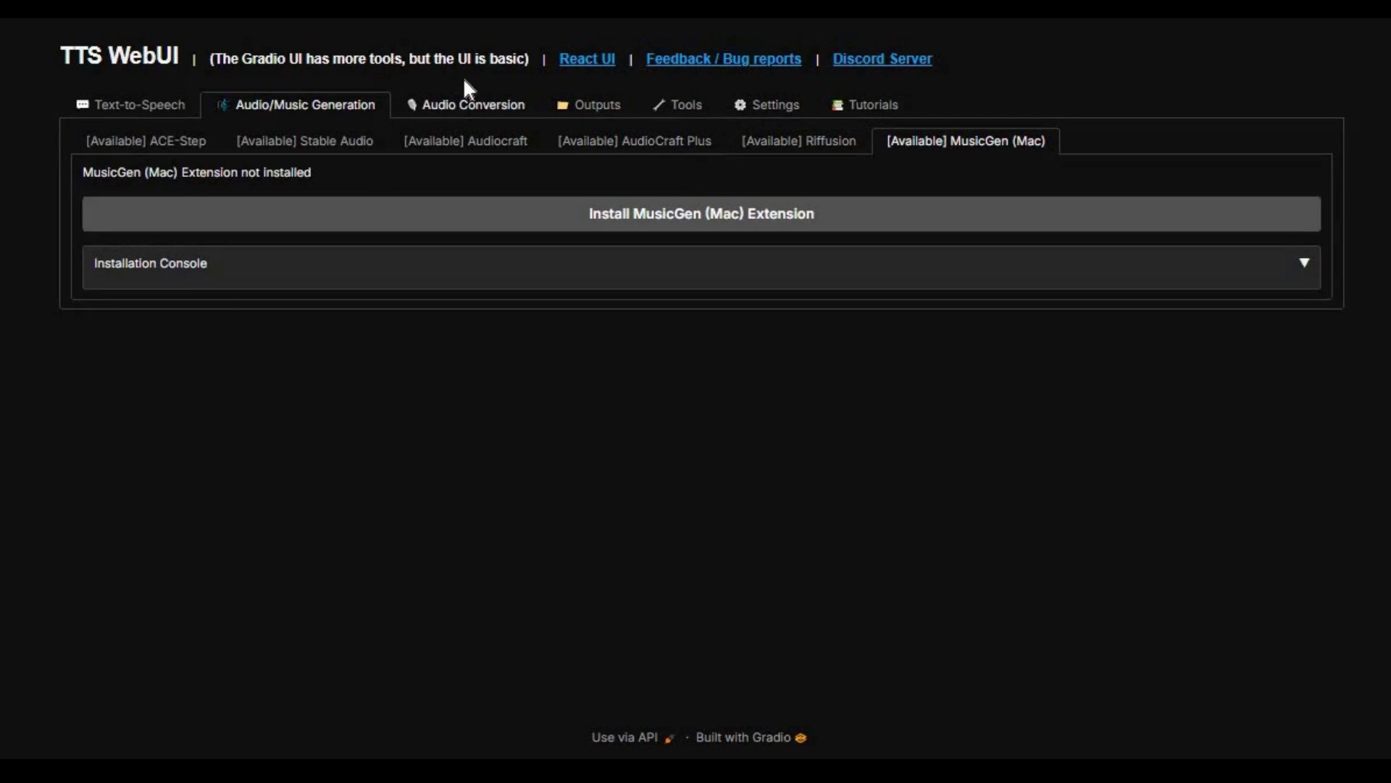
View the Audio Separator conversion tool, then return to Text-to-Speech
{"action": "left_click", "coordinate": [478, 107]}
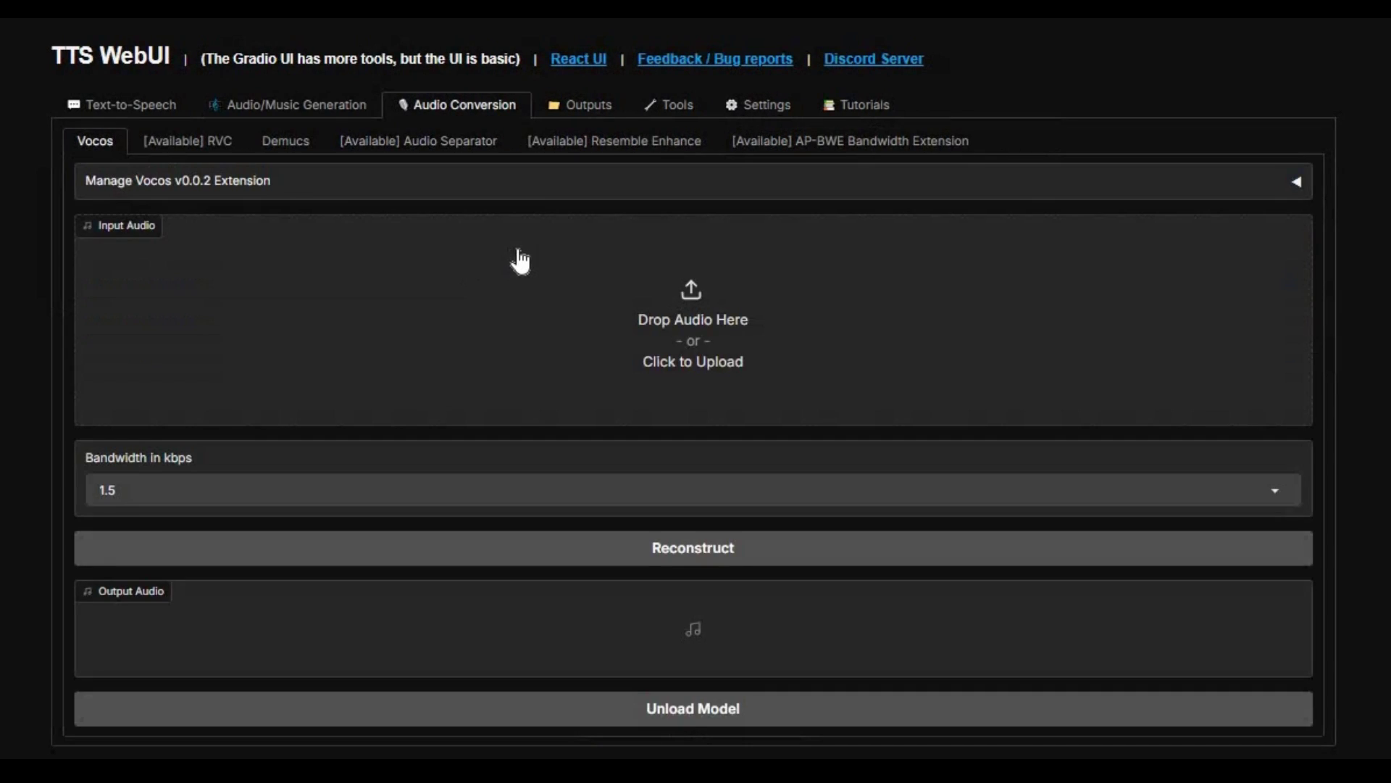
{"action": "left_click", "coordinate": [413, 144]}
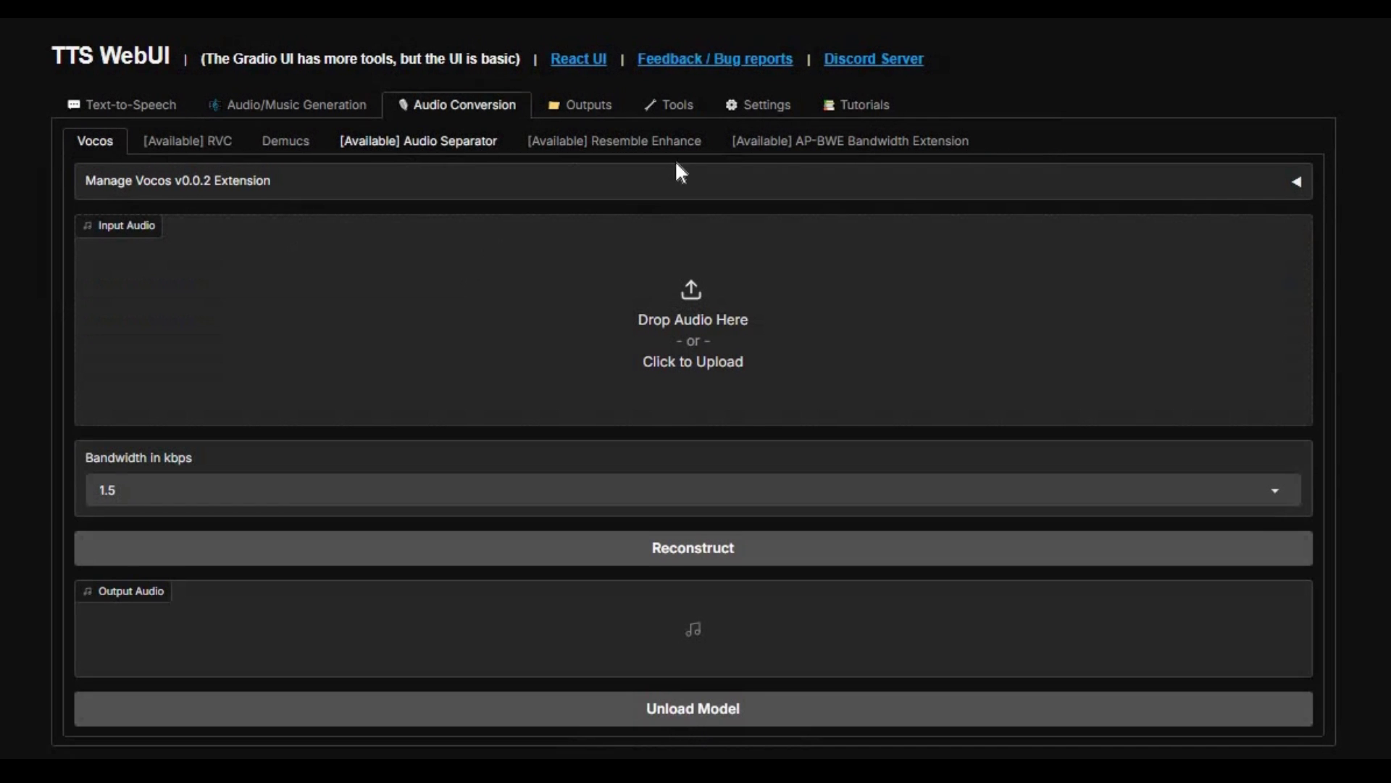
{"action": "left_click", "coordinate": [120, 106]}
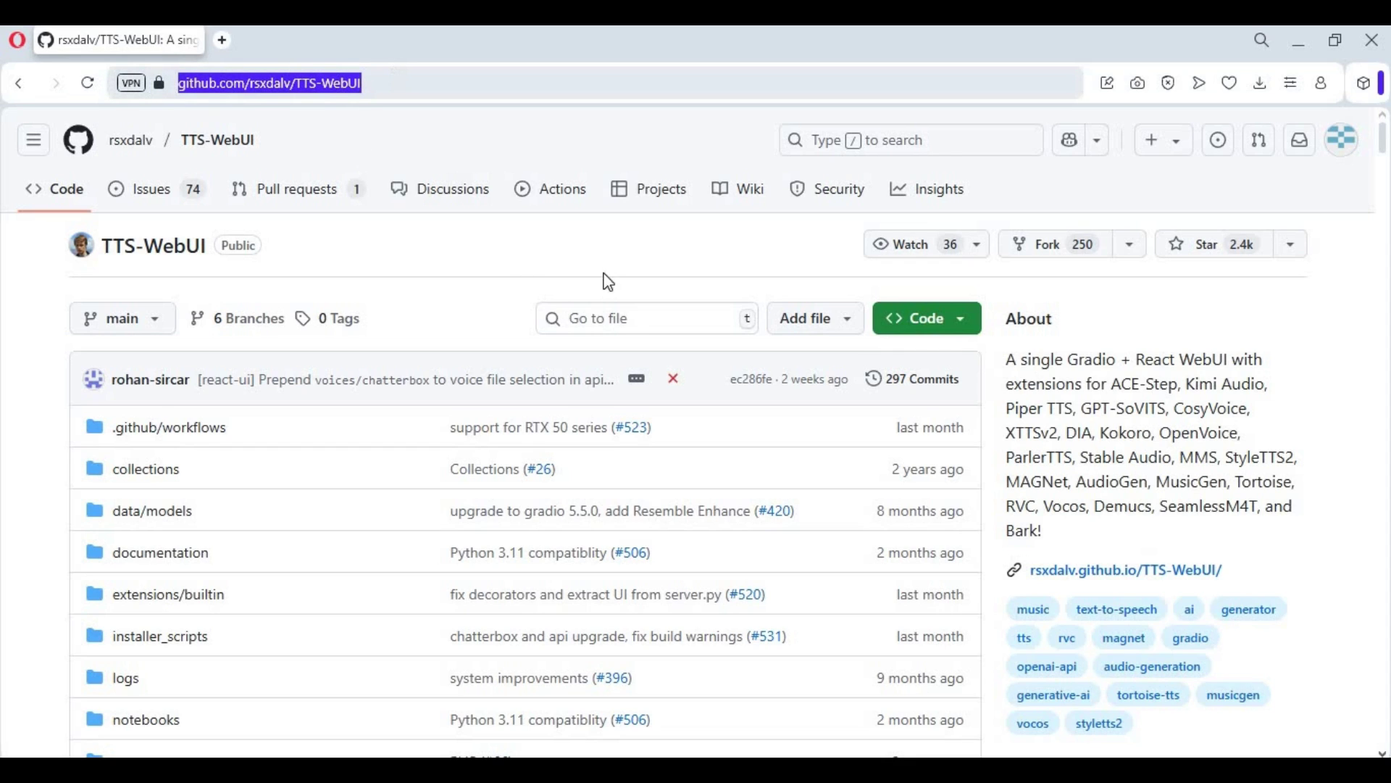
Scroll down through the TTS-WebUI README on GitHub
{"action": "scroll", "coordinate": [614, 278], "scroll_direction": "down", "scroll_amount": 3}
{"action": "scroll", "coordinate": [613, 278], "scroll_direction": "down", "scroll_amount": 3}
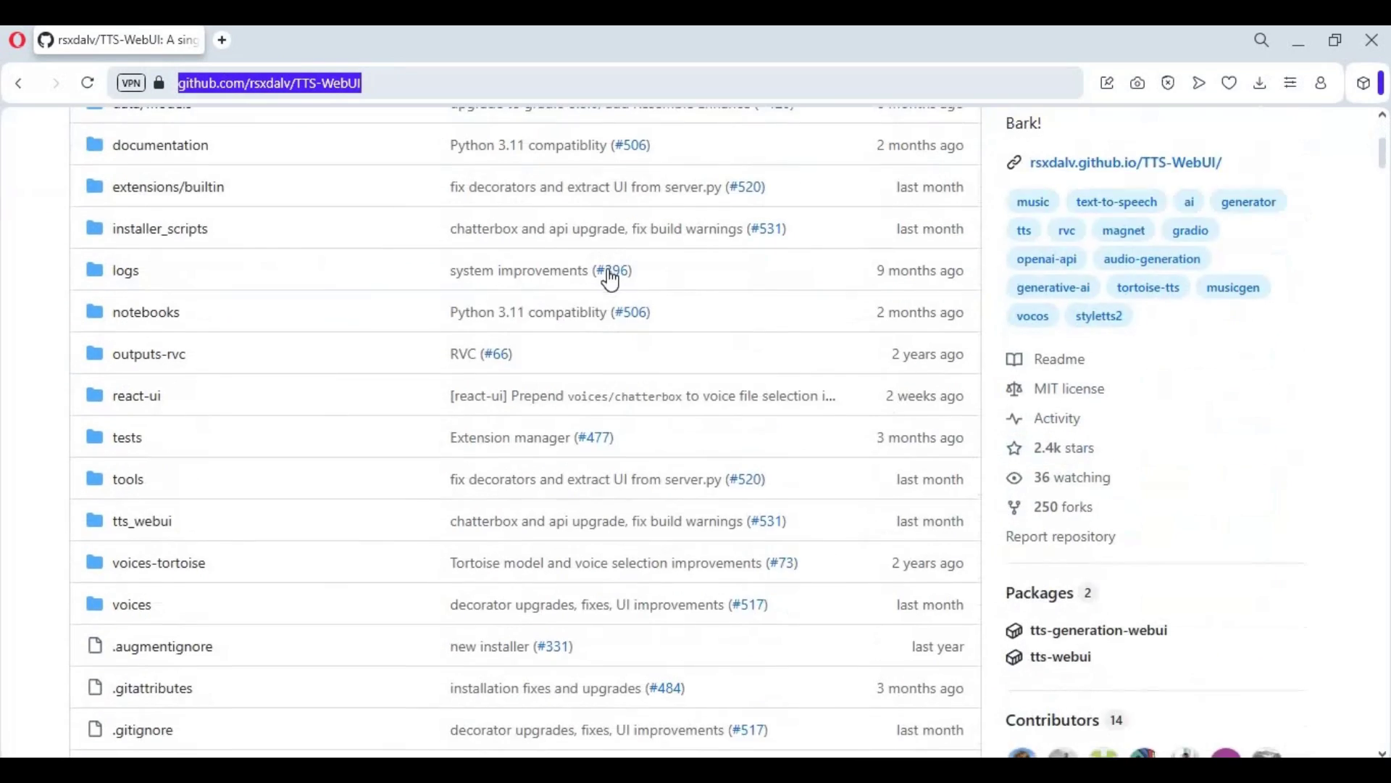
{"action": "scroll", "coordinate": [613, 277], "scroll_direction": "down", "scroll_amount": 2}
{"action": "scroll", "coordinate": [611, 279], "scroll_direction": "down", "scroll_amount": 2}
{"action": "scroll", "coordinate": [611, 279], "scroll_direction": "down", "scroll_amount": 5}
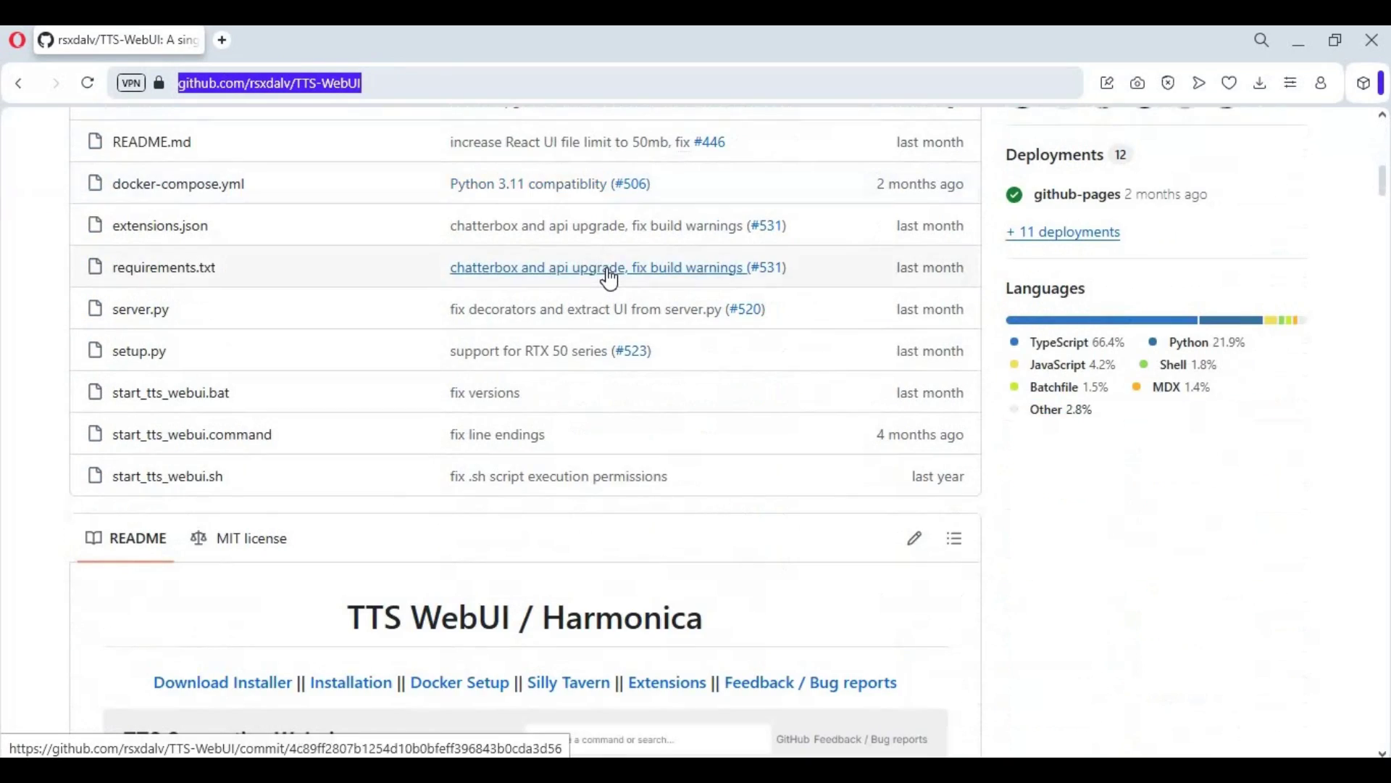
{"action": "scroll", "coordinate": [607, 279], "scroll_direction": "down", "scroll_amount": 3}
{"action": "scroll", "coordinate": [608, 278], "scroll_direction": "down", "scroll_amount": 3}
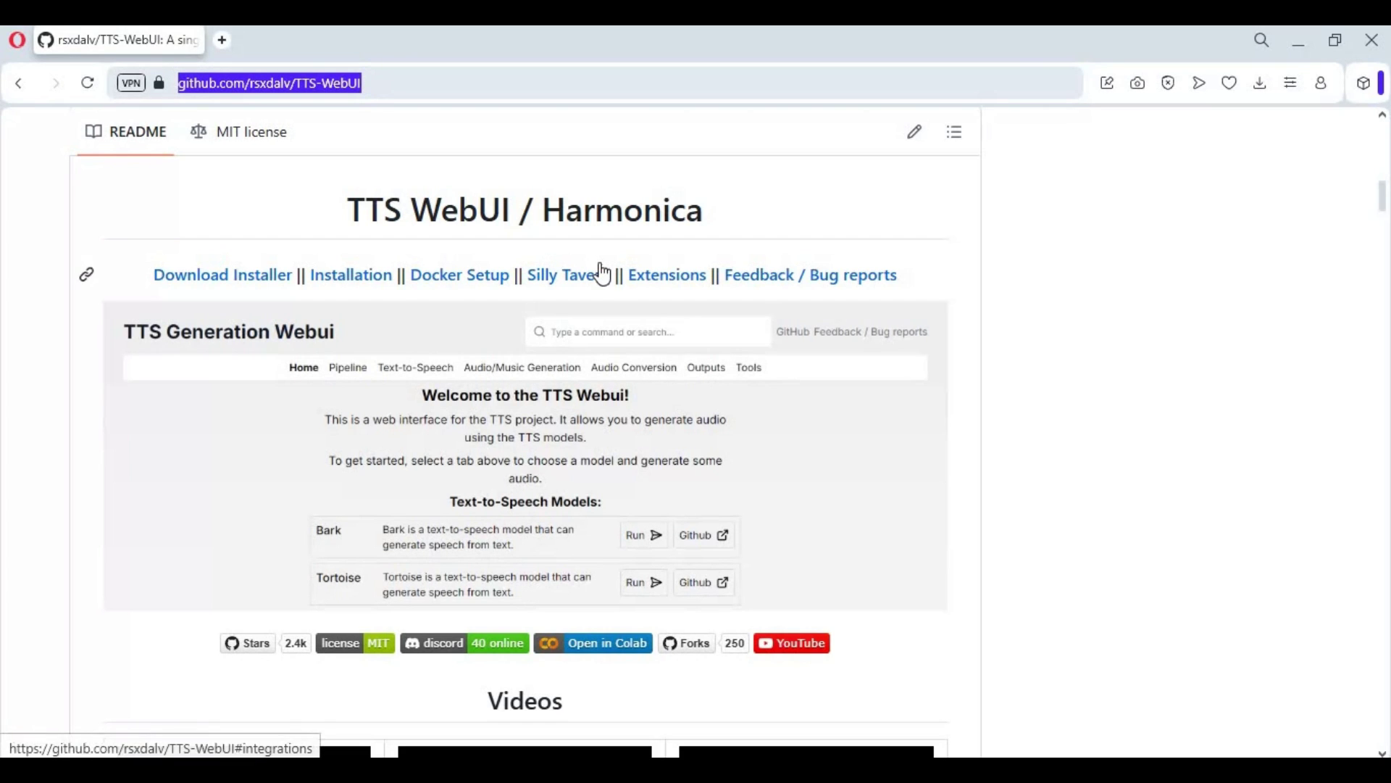
{"action": "scroll", "coordinate": [603, 272], "scroll_direction": "down", "scroll_amount": 3}
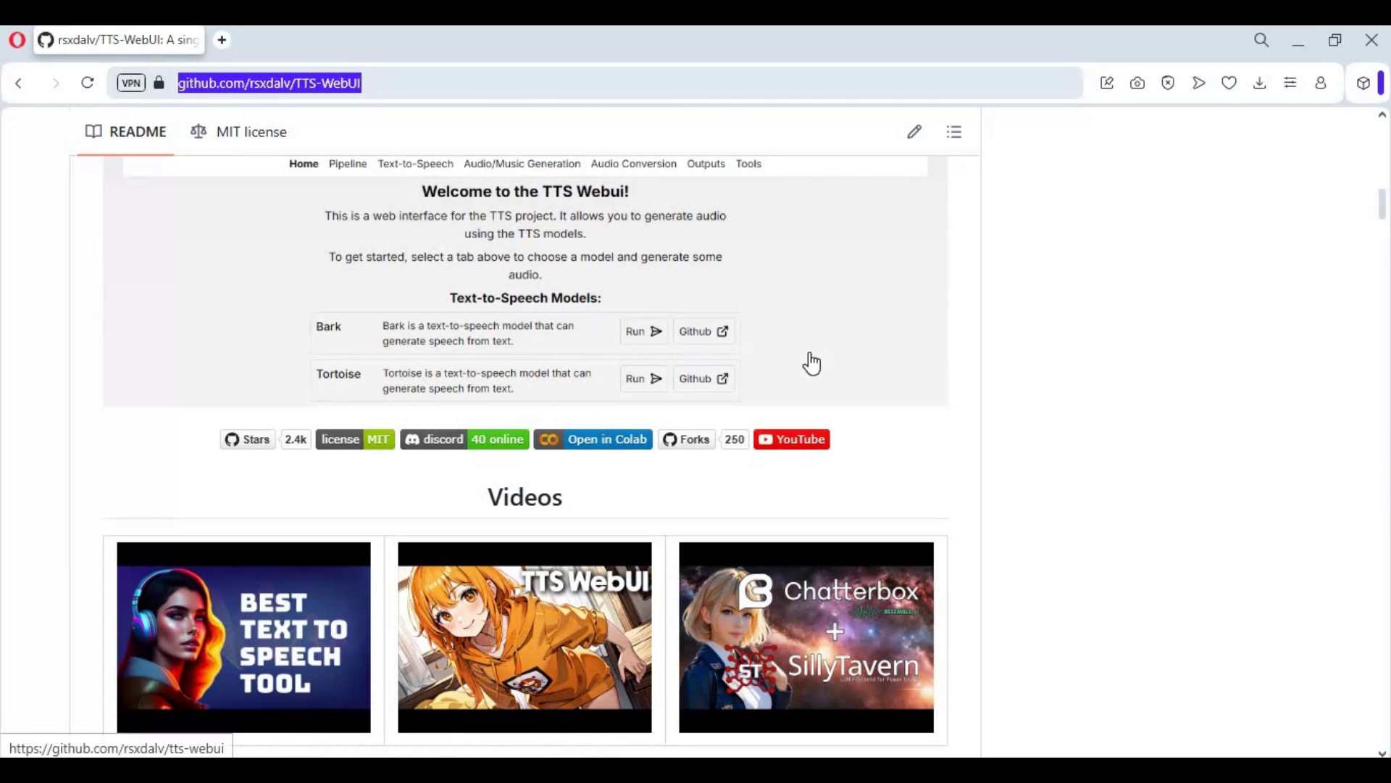
{"action": "scroll", "coordinate": [812, 362], "scroll_direction": "down", "scroll_amount": 4}
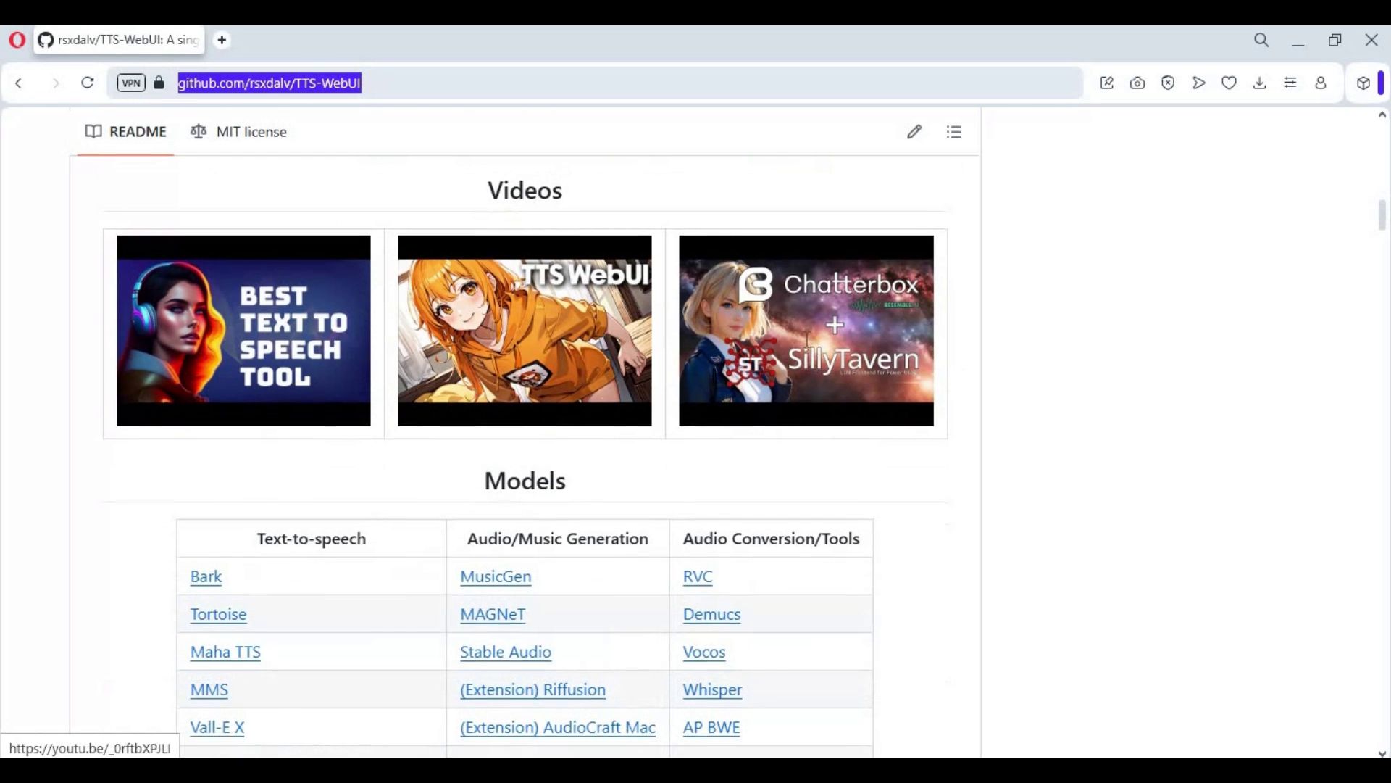
{"action": "scroll", "coordinate": [808, 355], "scroll_direction": "down", "scroll_amount": 3}
Return to the top and copy the repository's HTTPS clone URL from the Code menu
{"action": "scroll", "coordinate": [803, 344], "scroll_direction": "up", "scroll_amount": 6}
{"action": "scroll", "coordinate": [807, 353], "scroll_direction": "up", "scroll_amount": 10}
{"action": "scroll", "coordinate": [804, 348], "scroll_direction": "up", "scroll_amount": 10}
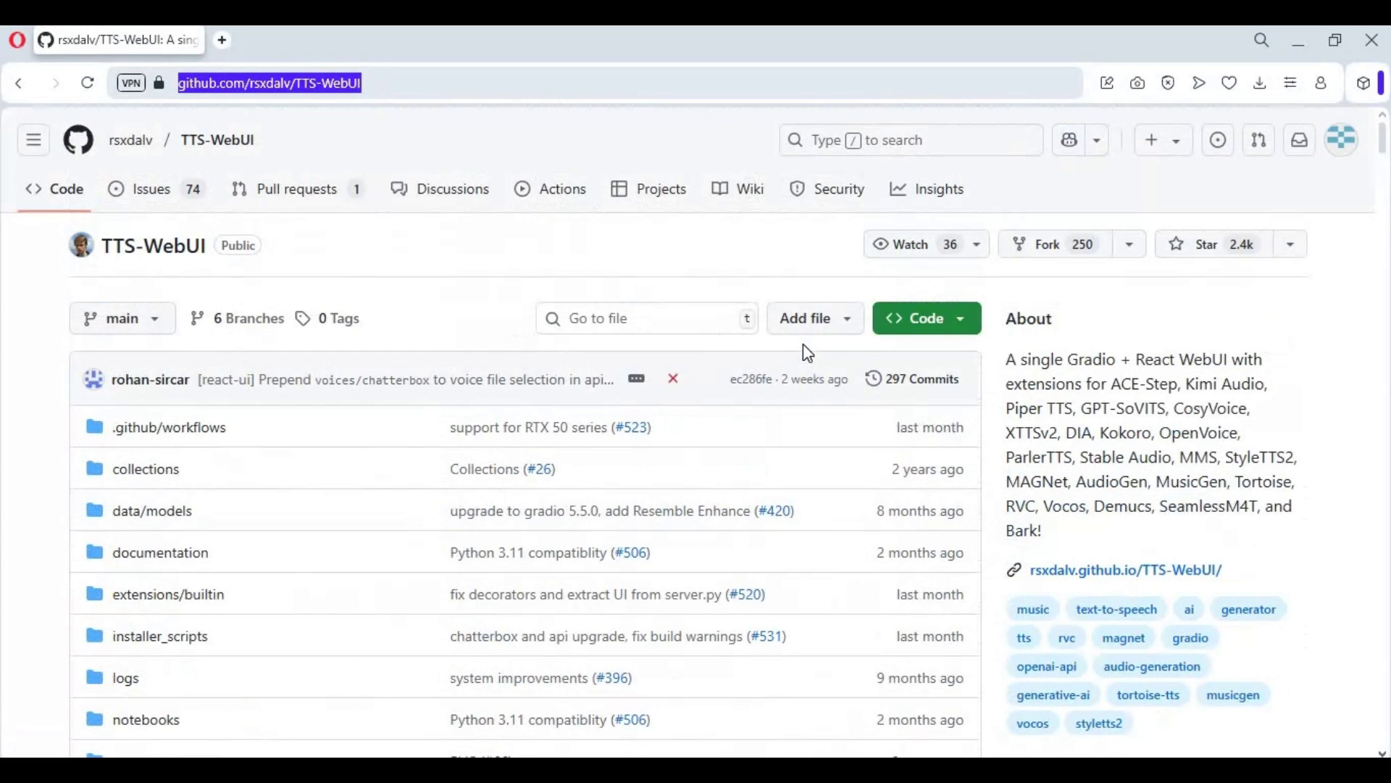
{"action": "left_click", "coordinate": [951, 330]}
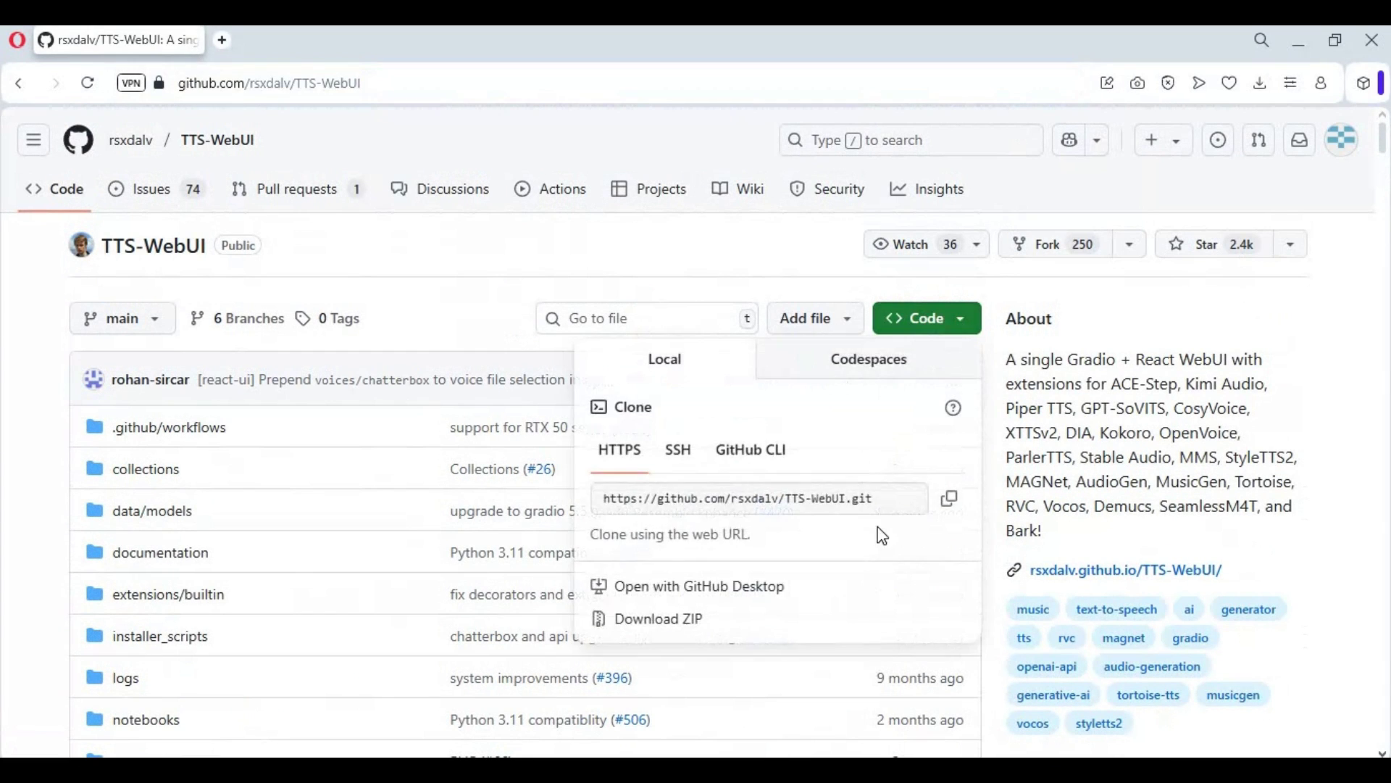
{"action": "left_click", "coordinate": [949, 498]}
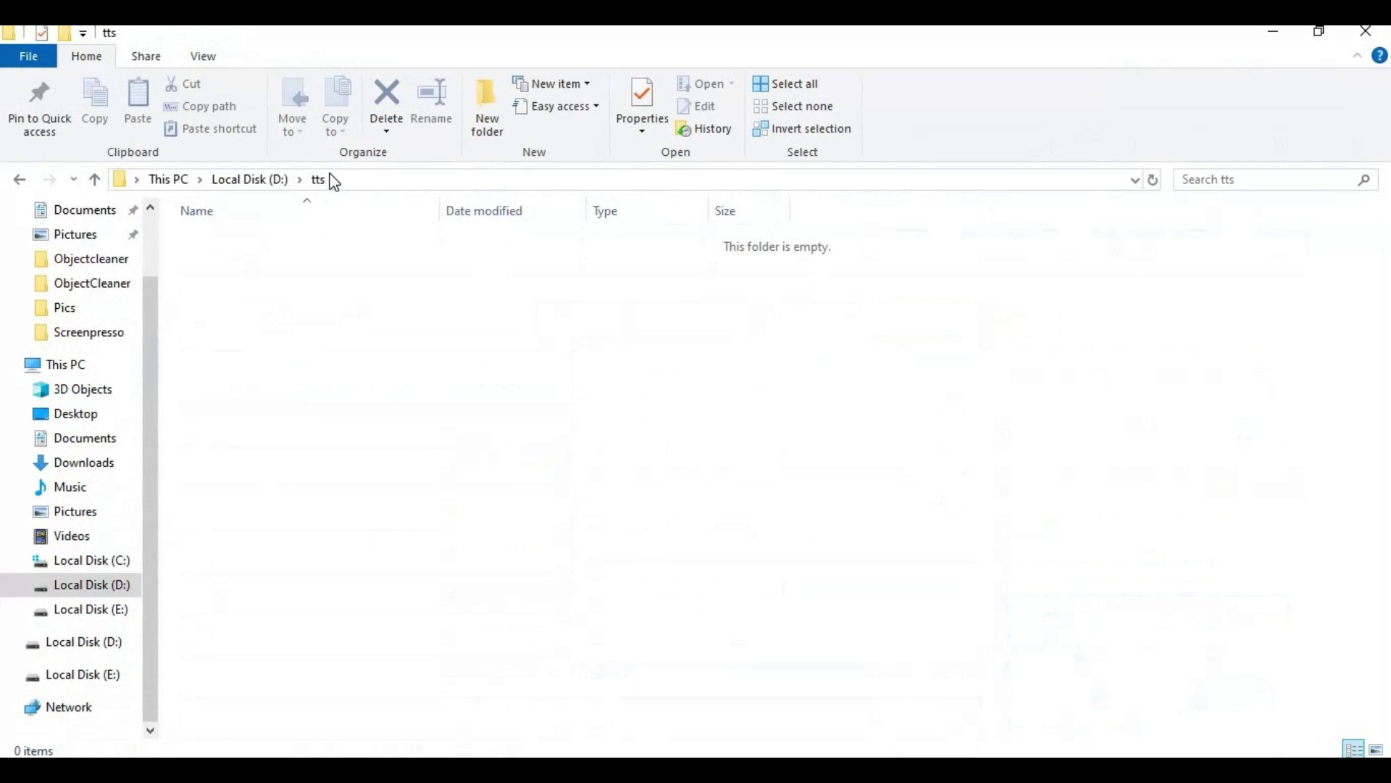
Open Command Prompt in D:\tts and run git clone with the copied TTS-WebUI URL
{"action": "left_click", "coordinate": [360, 181]}
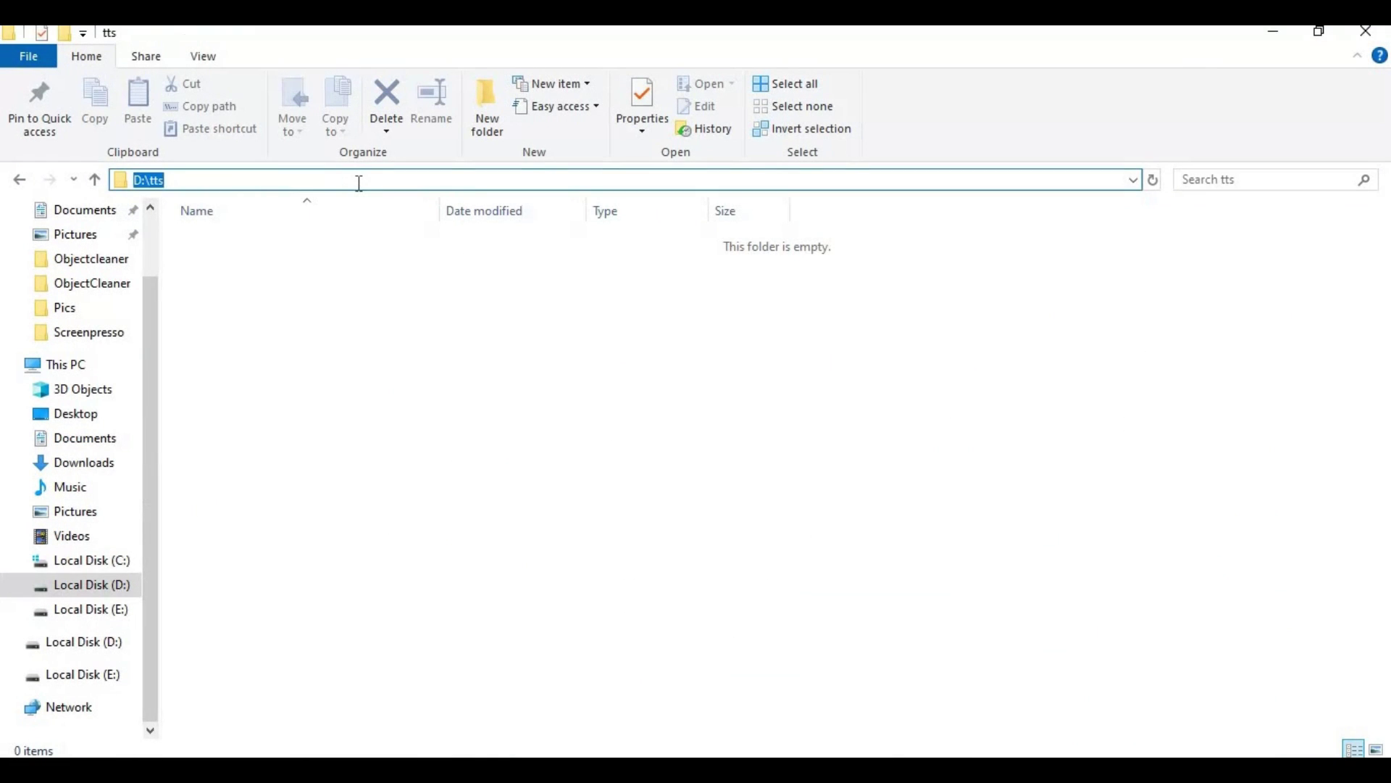
{"action": "type", "text": "cmd"}
{"action": "key", "text": "Return"}
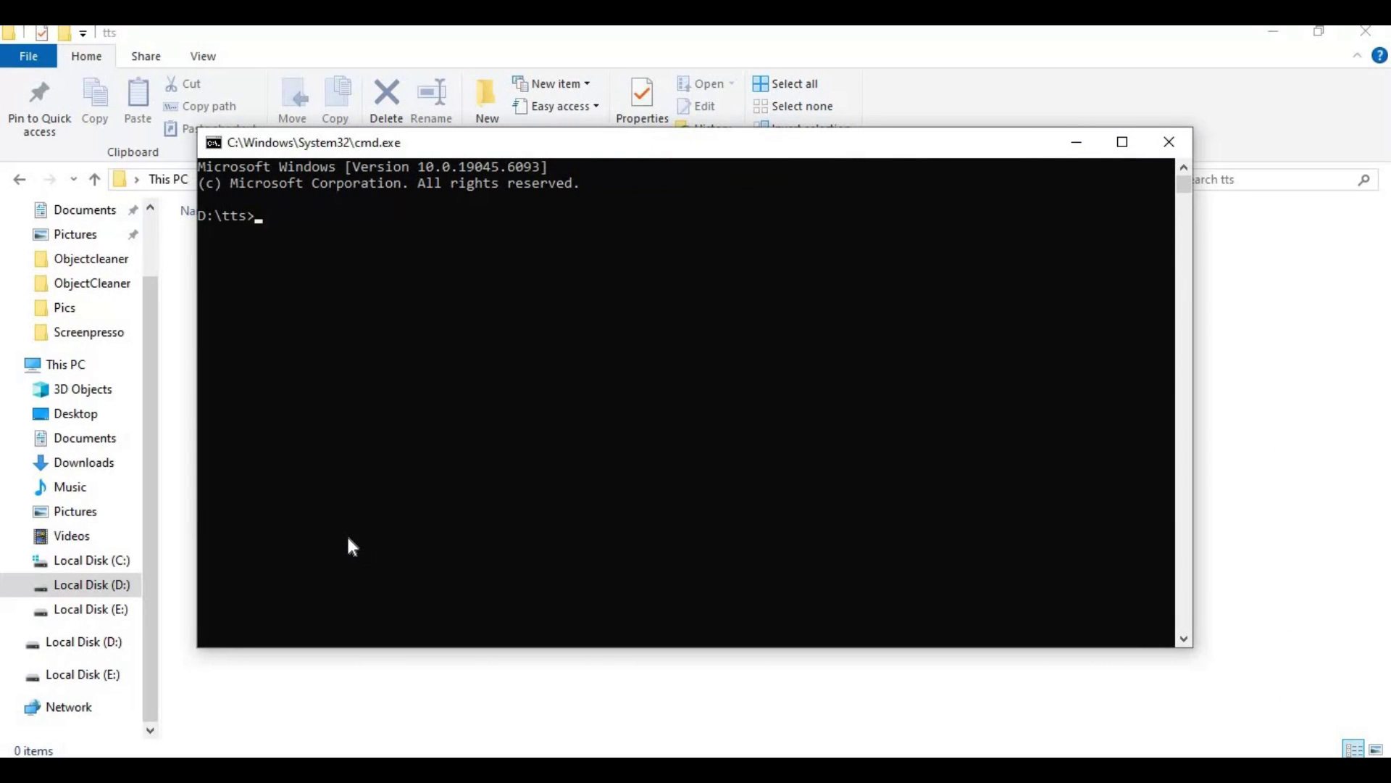
{"action": "type", "text": "gi"}
{"action": "type", "text": "t clone"}
{"action": "key", "text": "ctrl+v"}
{"action": "key", "text": "Return"}
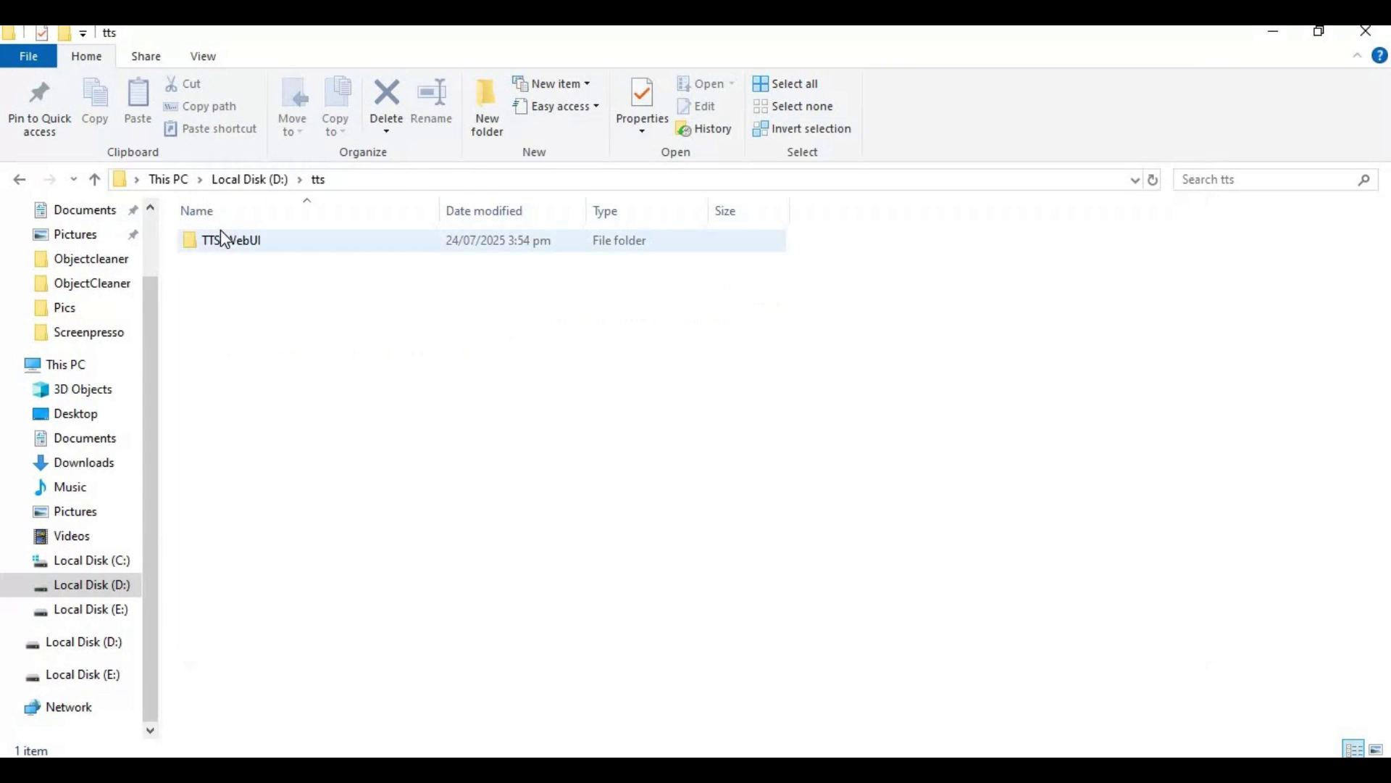
Copy the TTS-WebUI folder path and cd into D:\tts\TTS-WebUI in Command Prompt
{"action": "double_click", "coordinate": [218, 242]}
{"action": "left_click", "coordinate": [142, 185]}
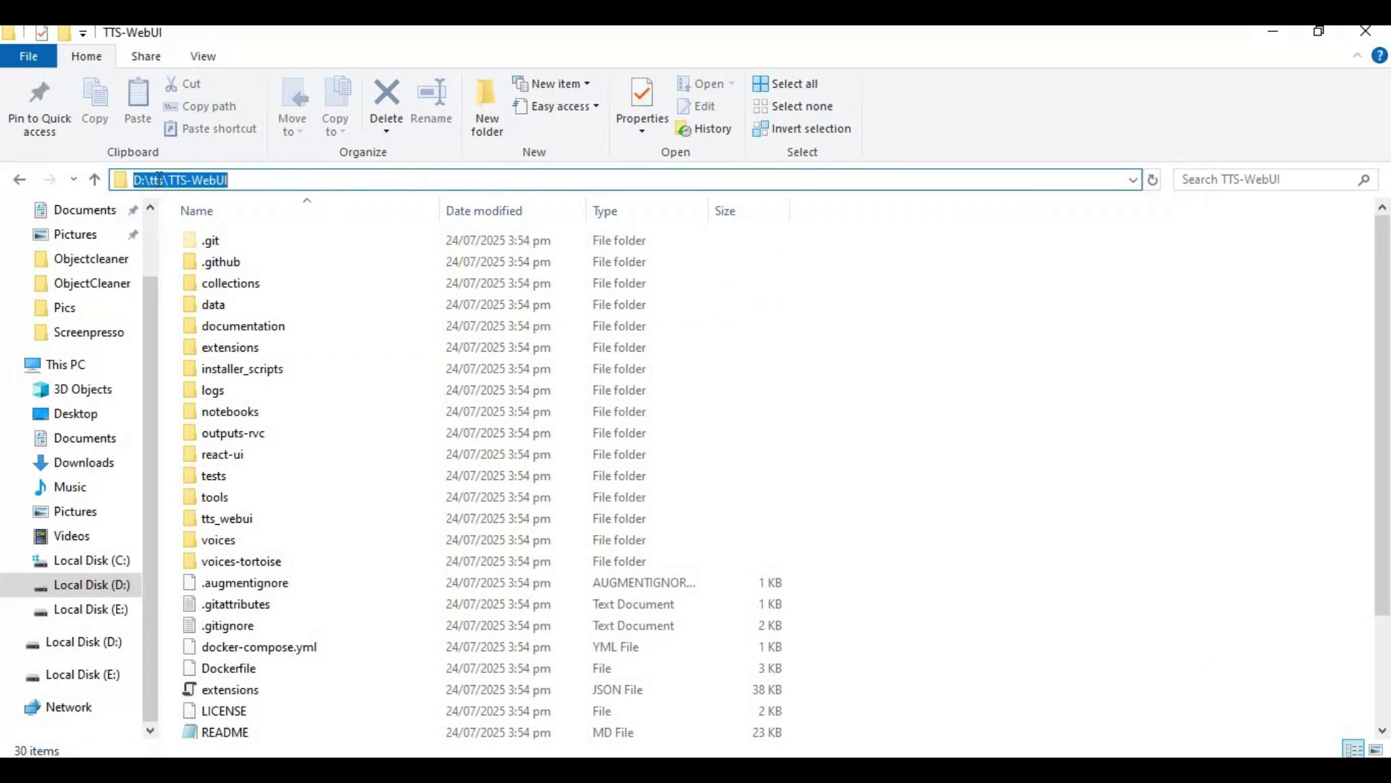
{"action": "right_click", "coordinate": [161, 181]}
{"action": "left_click", "coordinate": [253, 244]}
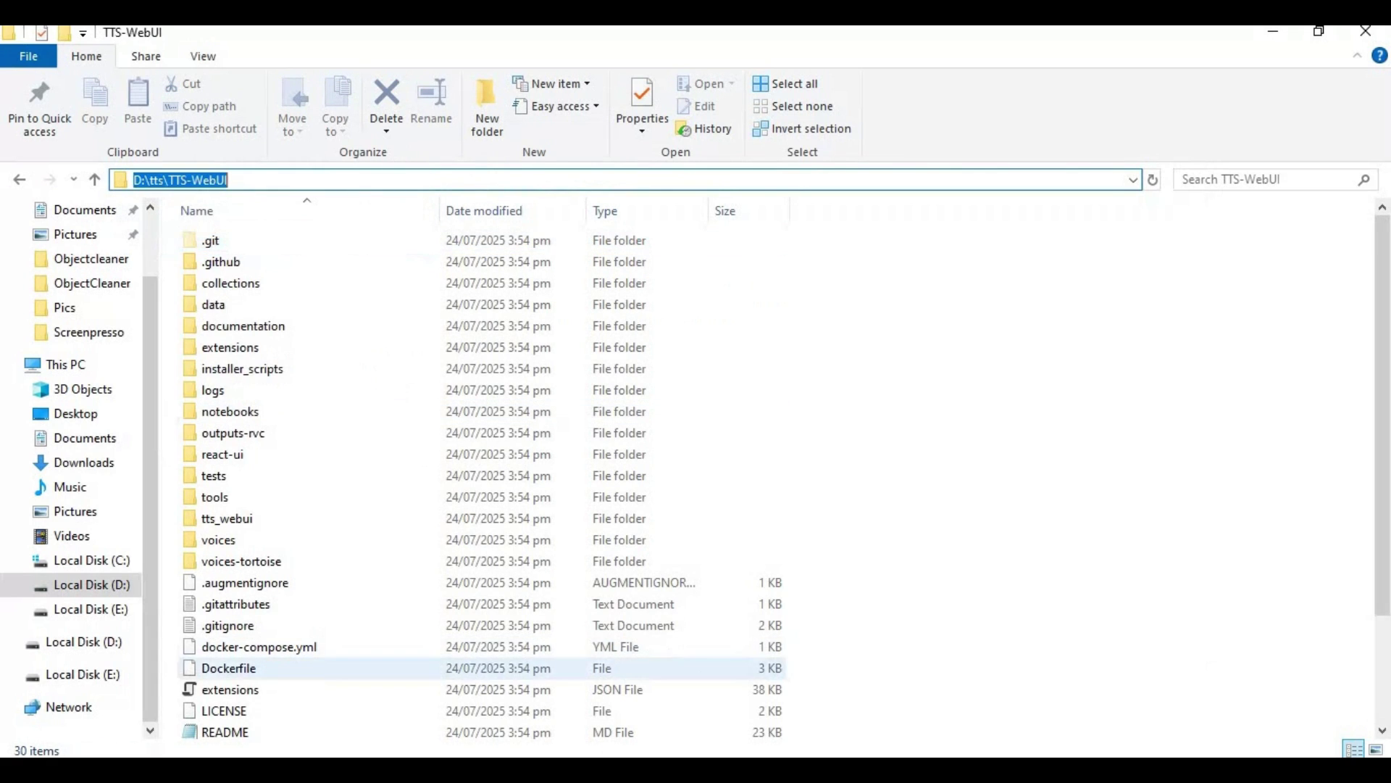
{"action": "key", "text": "alt+Tab"}
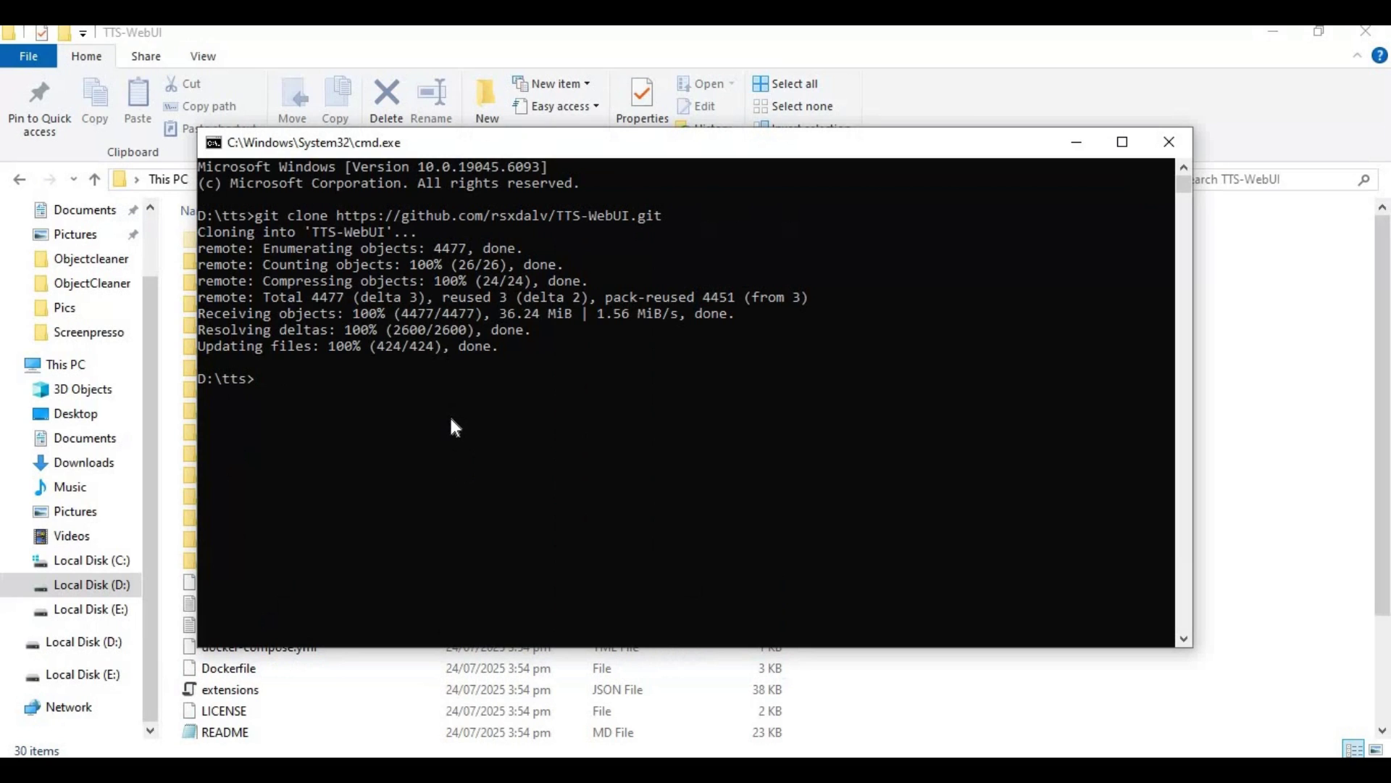
{"action": "type", "text": "cd"}
{"action": "key", "text": "ctrl+v"}
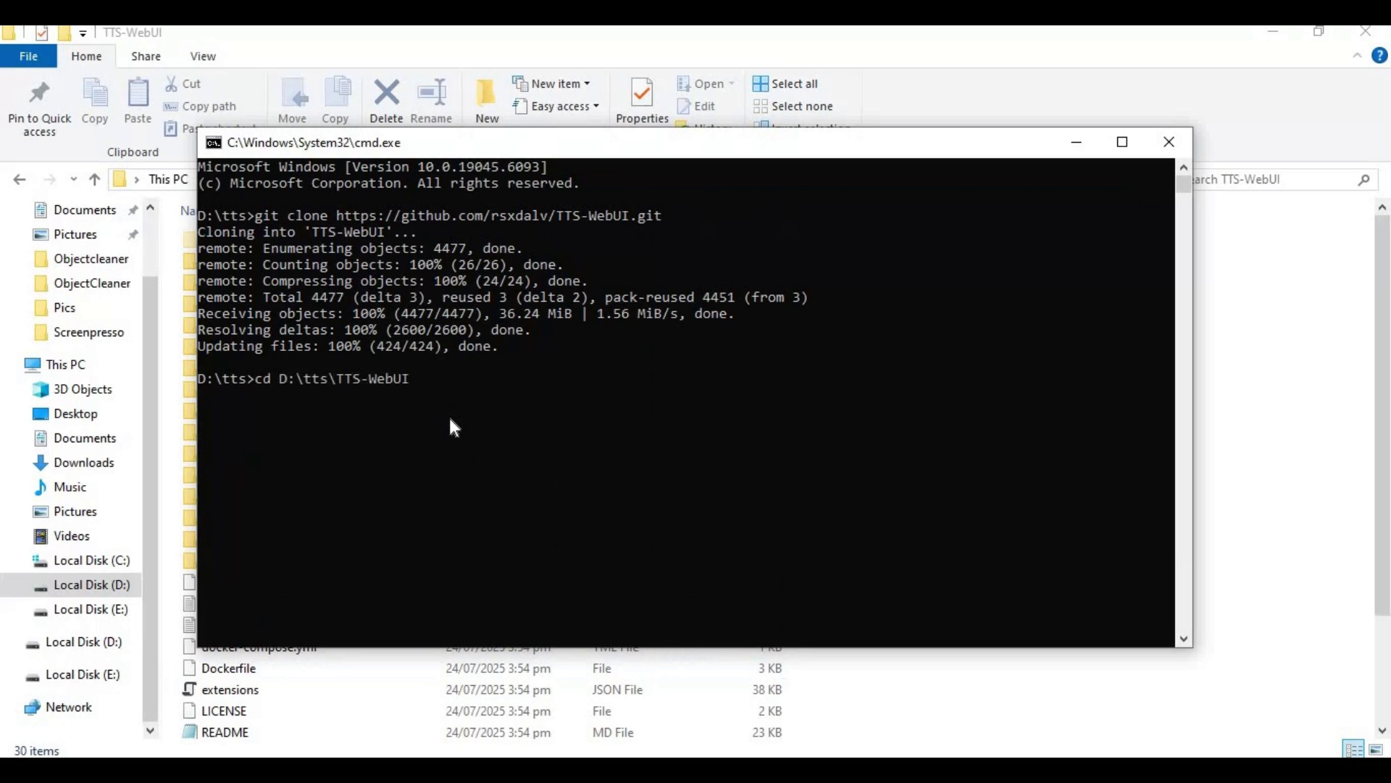
{"action": "key", "text": "Return"}
Create a Python 3.10 venv with py -3.10 -m venv venv and activate it
{"action": "type", "text": "py -3.10 "}
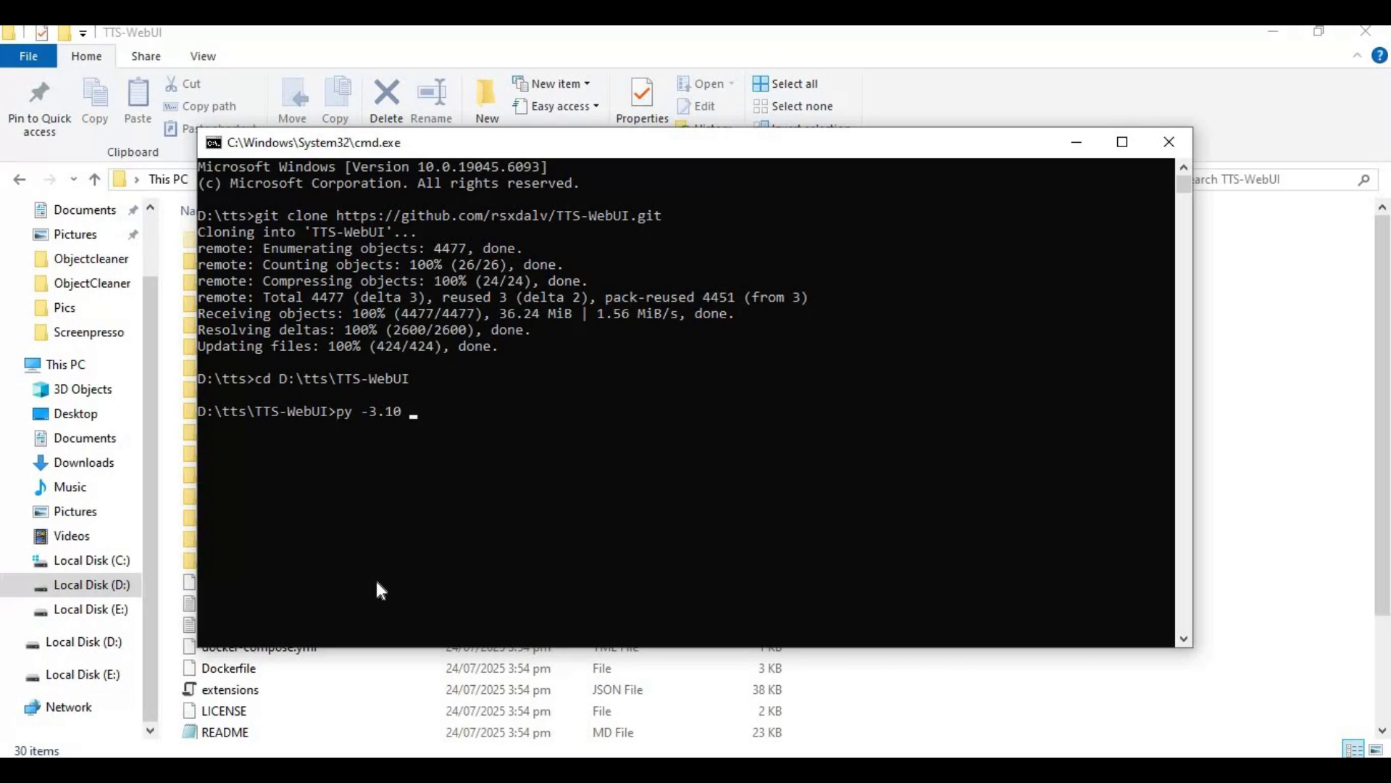
{"action": "type", "text": "-m v"}
{"action": "type", "text": "env ve"}
{"action": "type", "text": "nv"}
{"action": "key", "text": "Return"}
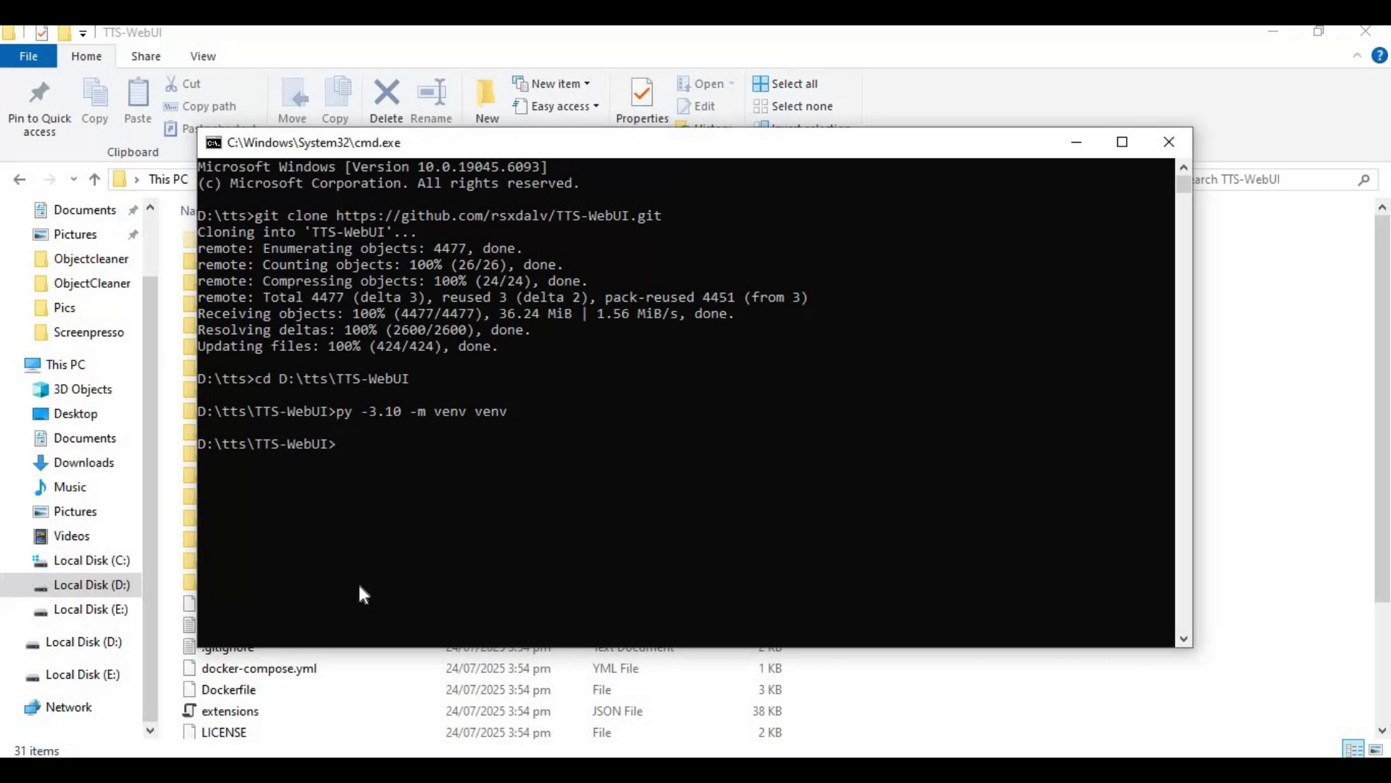
{"action": "type", "text": "ve"}
{"action": "type", "text": "nv\\"}
{"action": "type", "text": "scri"}
{"action": "type", "text": "pts"}
{"action": "type", "text": "\\ac"}
{"action": "type", "text": "tivate"}
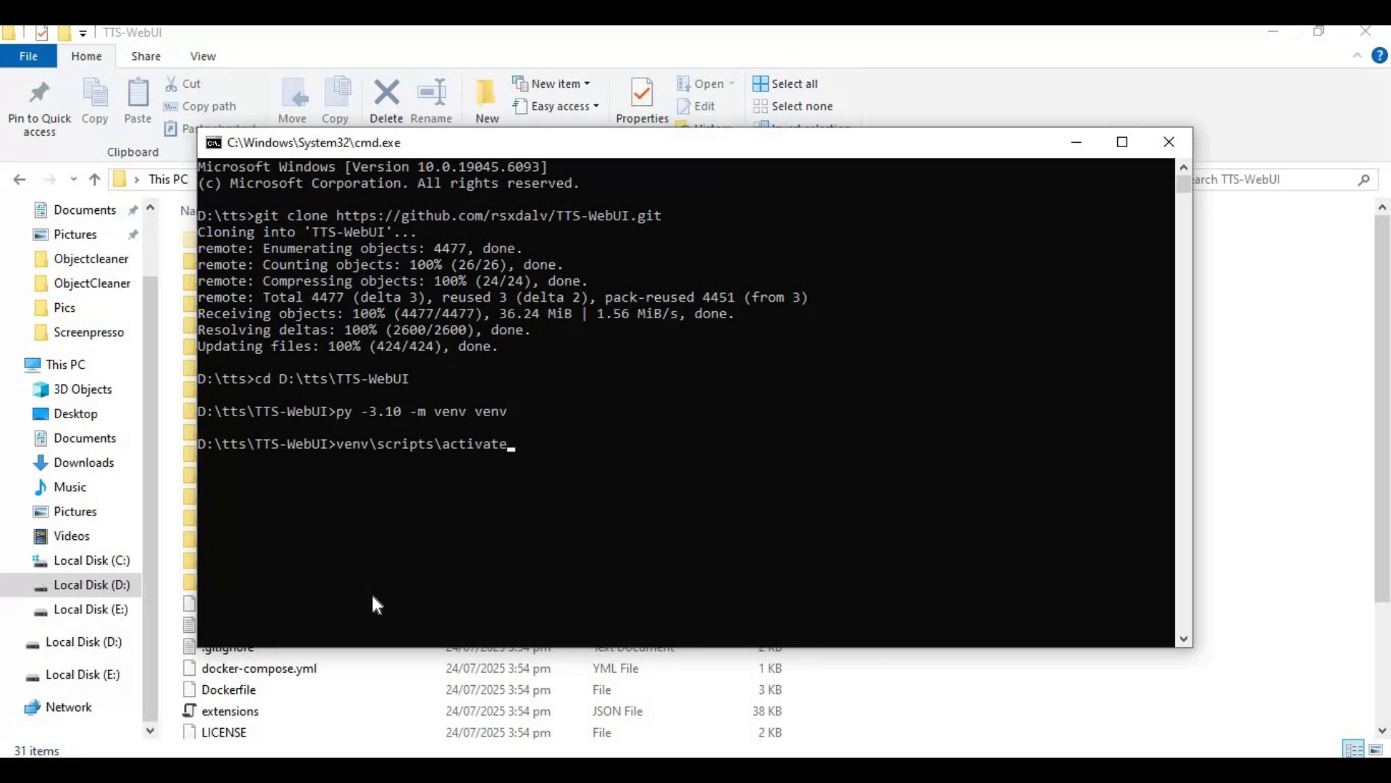
{"action": "key", "text": "Return"}
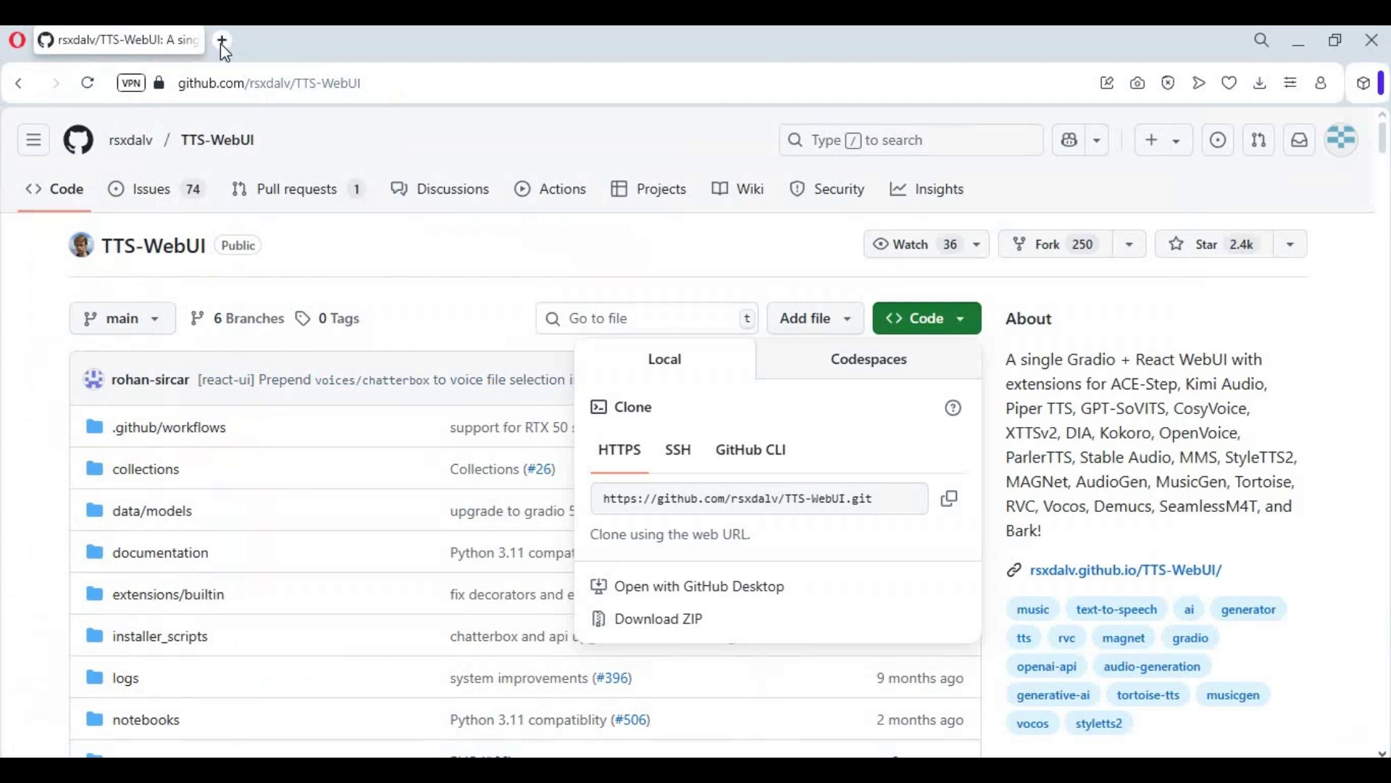
Copy the Windows pip3 install command for PyTorch with CUDA 11.8 from pytorch.org
{"action": "left_click", "coordinate": [222, 41]}
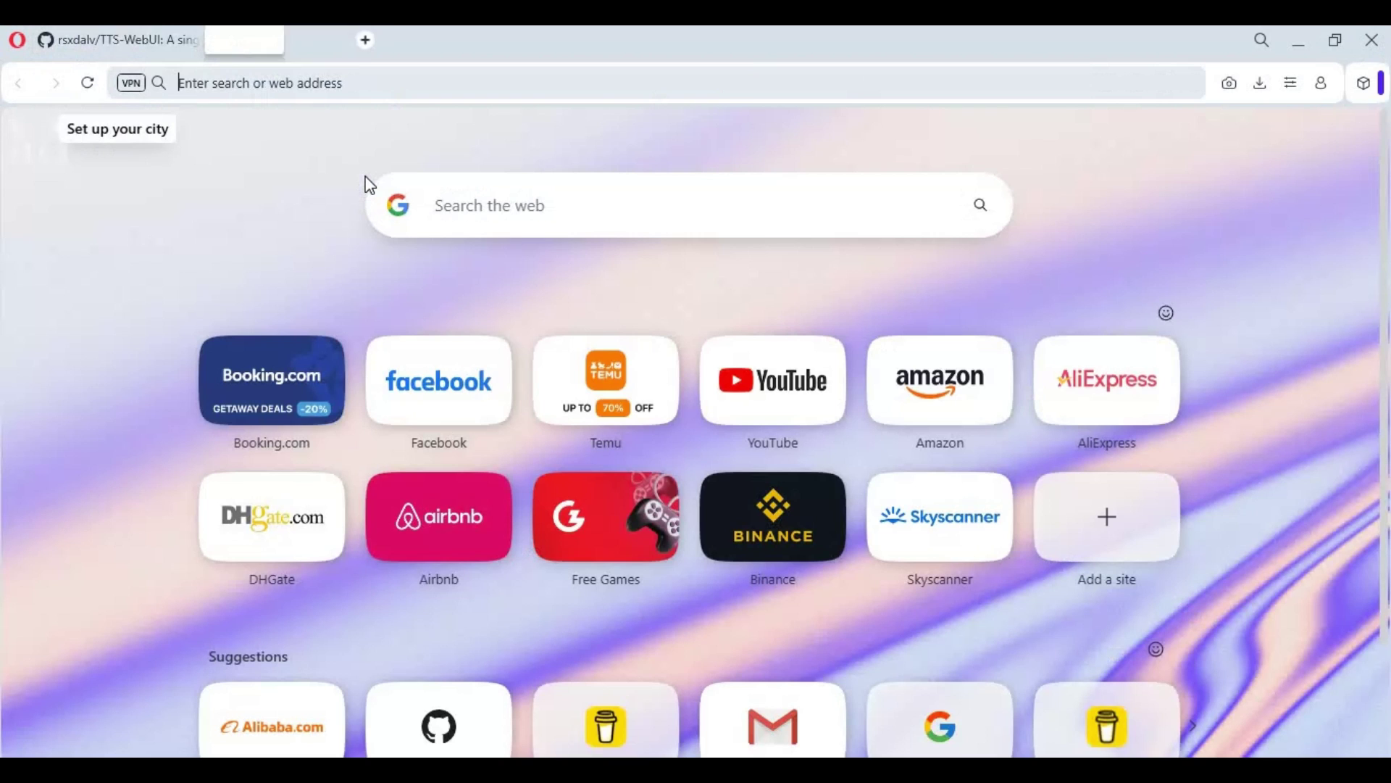
{"action": "type", "text": "pyt"}
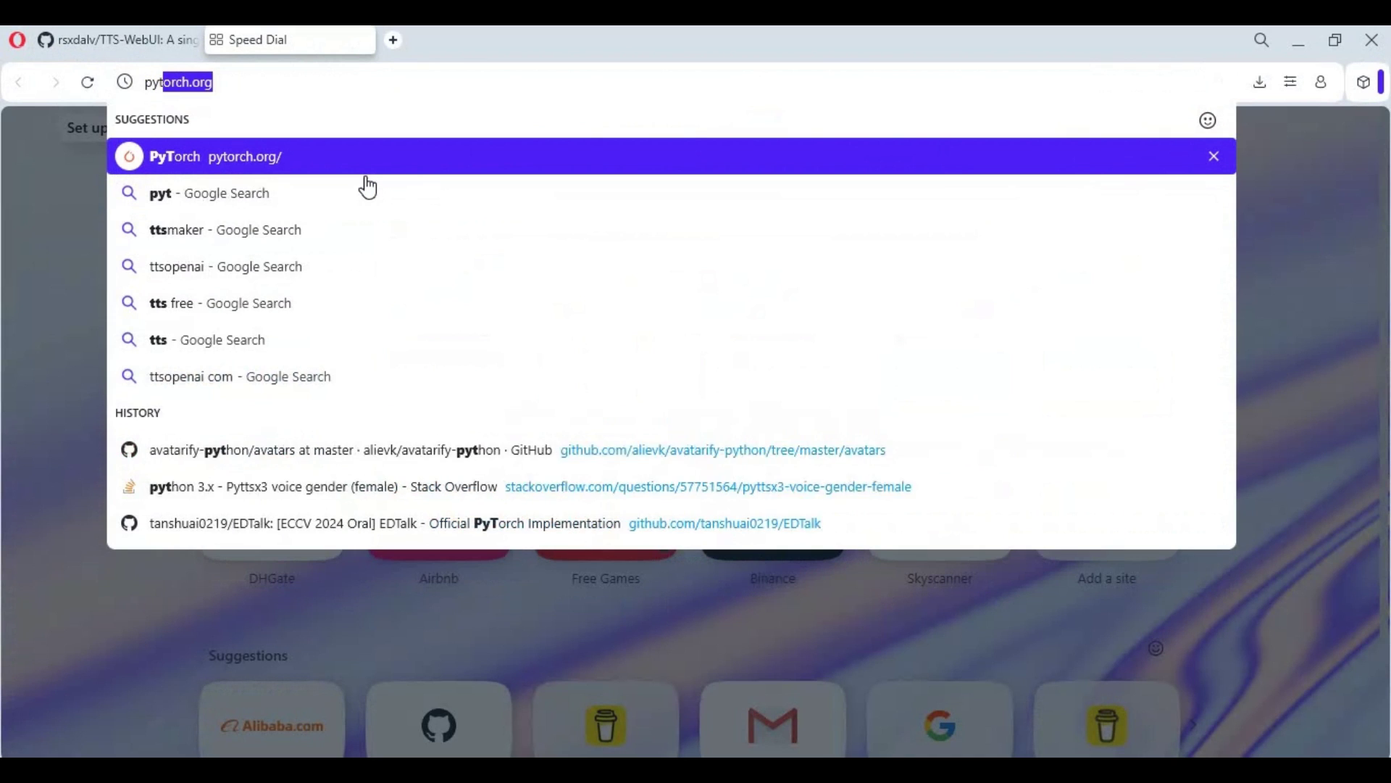
{"action": "type", "text": "orch"}
{"action": "key", "text": "Return"}
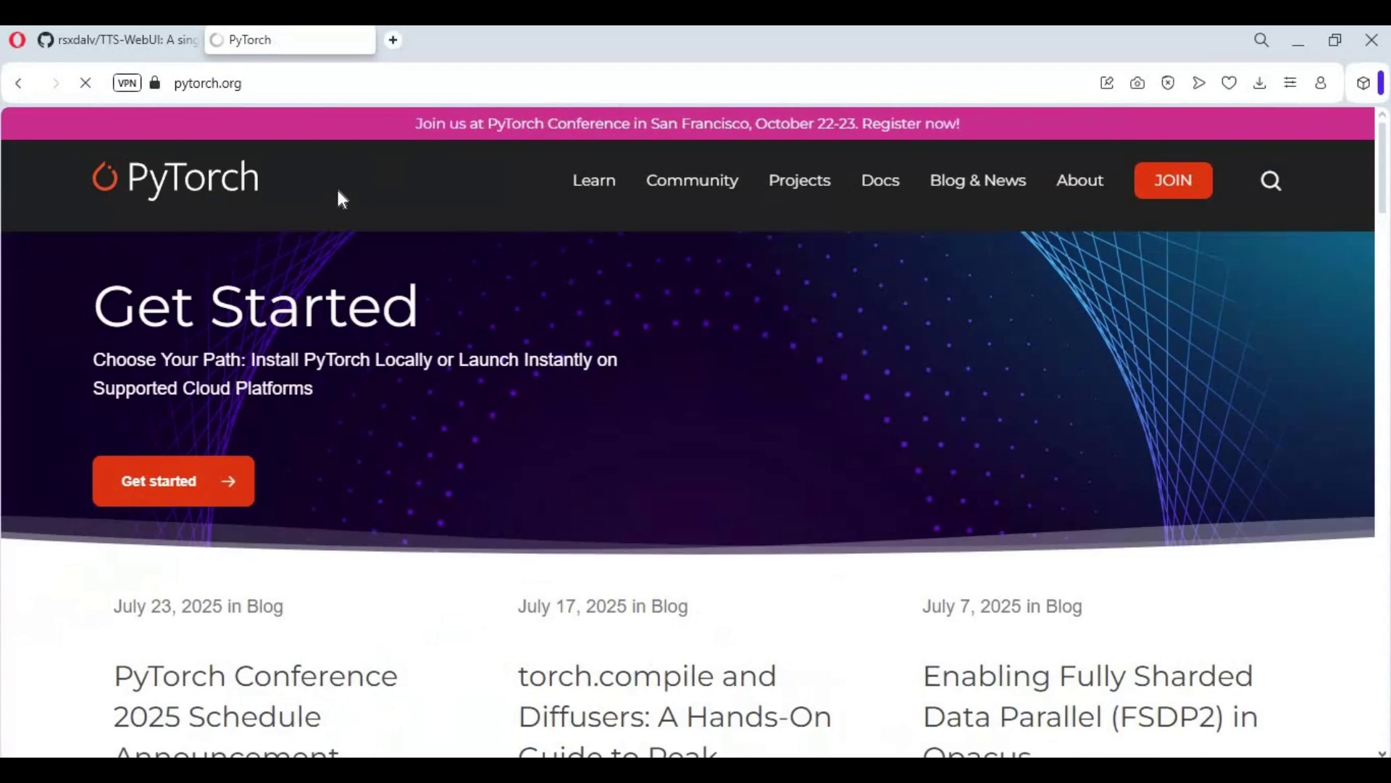
{"action": "scroll", "coordinate": [428, 397], "scroll_direction": "down", "scroll_amount": 5}
{"action": "scroll", "coordinate": [431, 396], "scroll_direction": "down", "scroll_amount": 5}
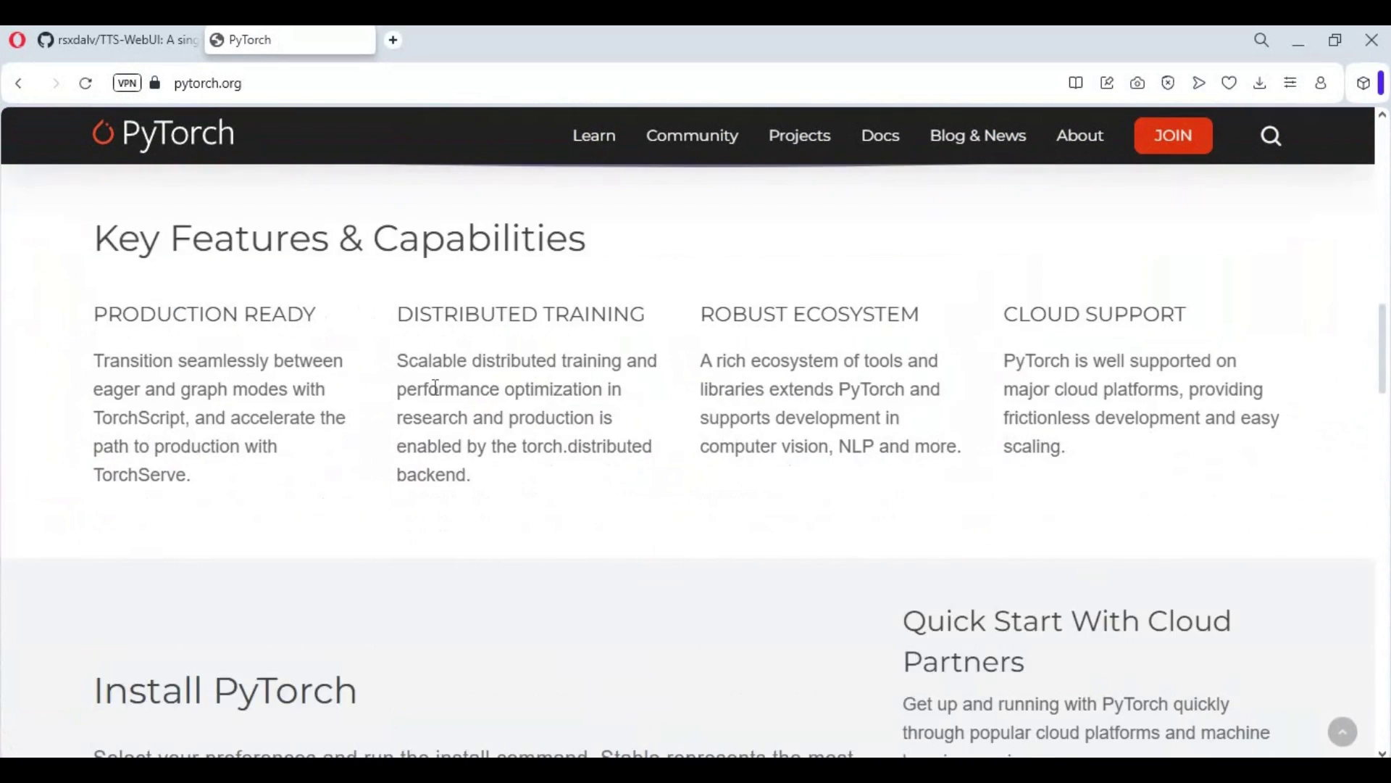
{"action": "scroll", "coordinate": [439, 393], "scroll_direction": "down", "scroll_amount": 5}
{"action": "scroll", "coordinate": [439, 394], "scroll_direction": "down", "scroll_amount": 5}
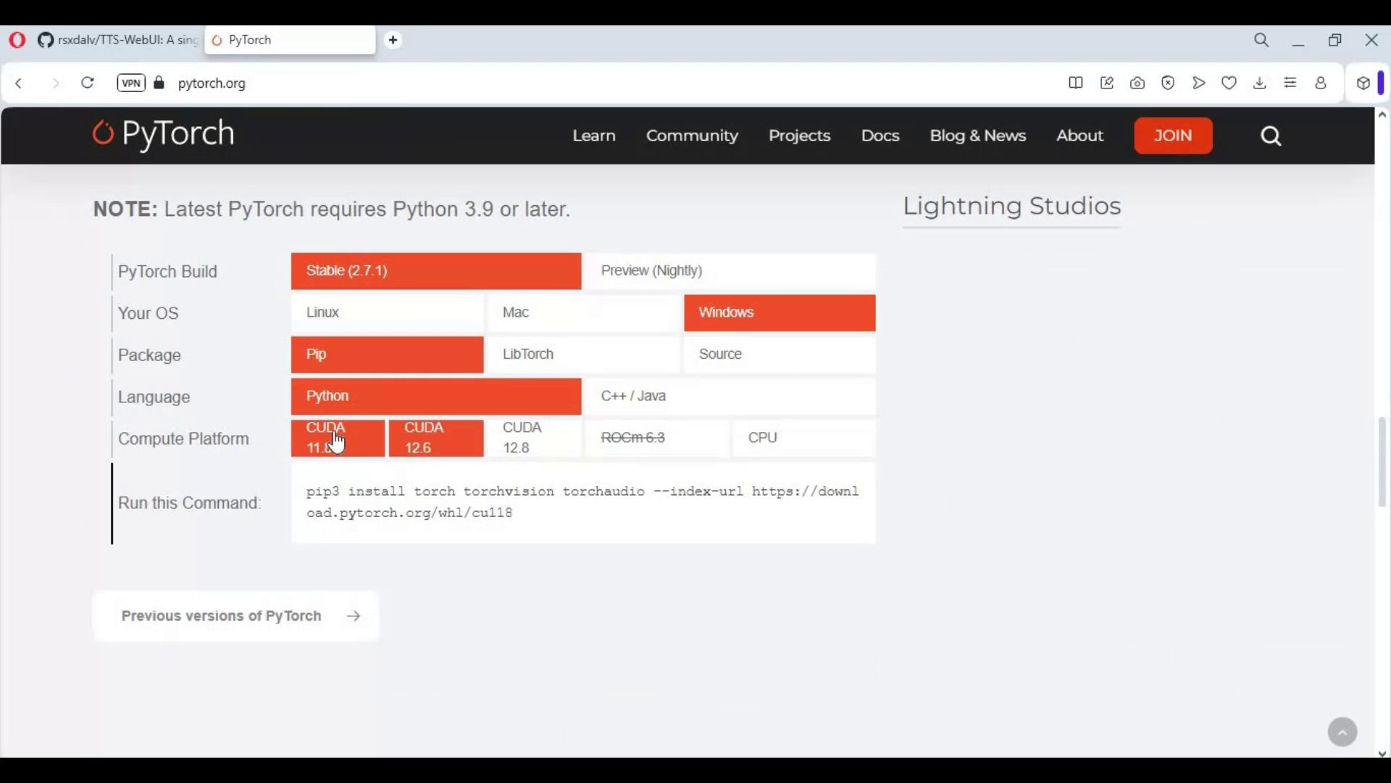
{"action": "left_click_drag", "start_coordinate": [516, 515], "coordinate": [304, 502]}
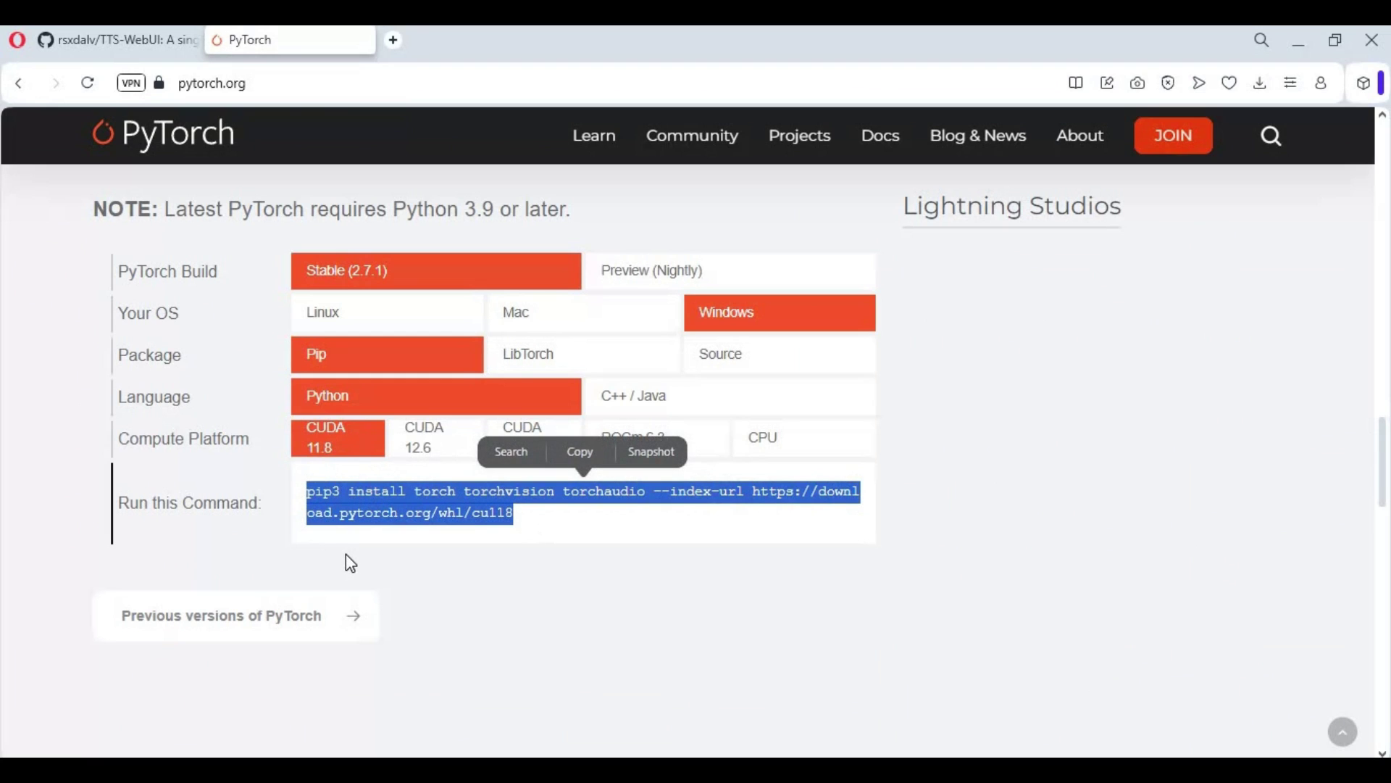
{"action": "key", "text": "ctrl+c"}
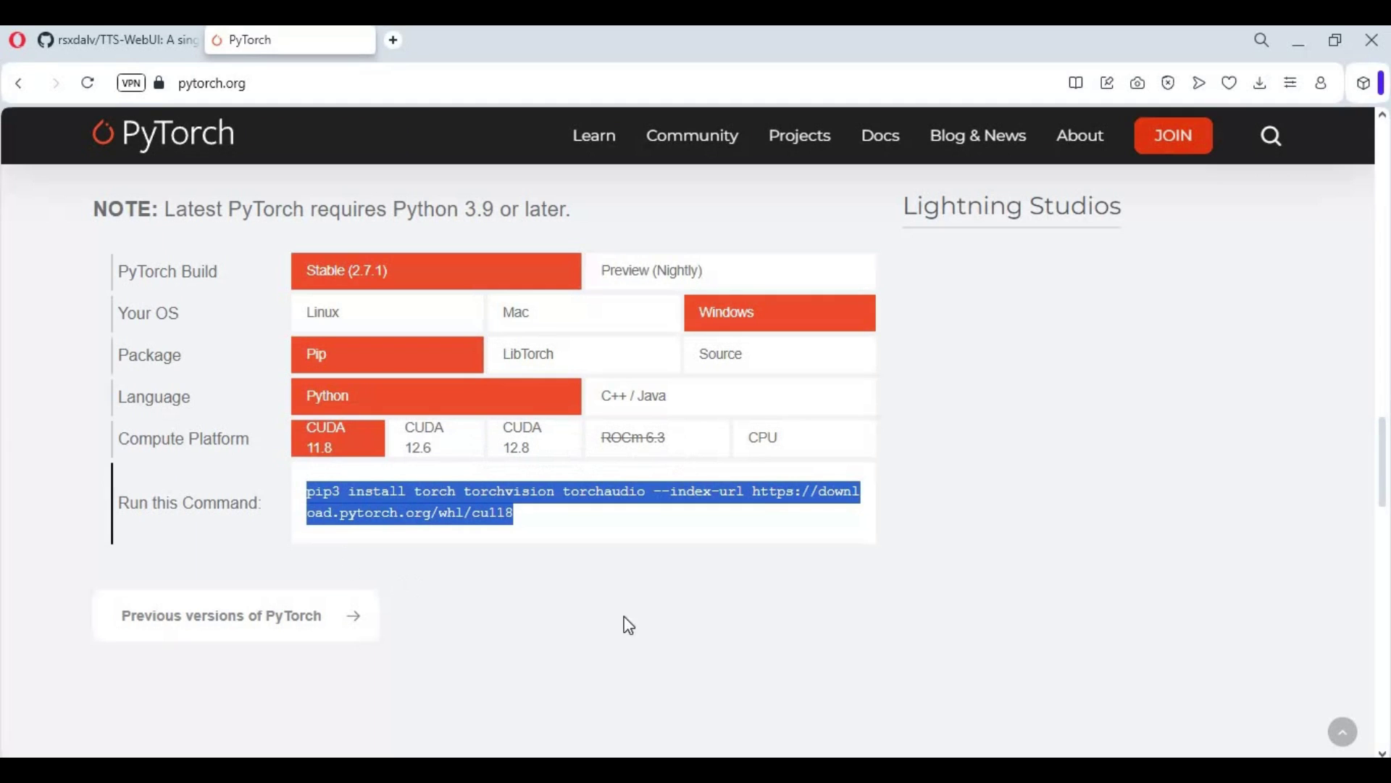
{"action": "key", "text": "alt+Tab"}
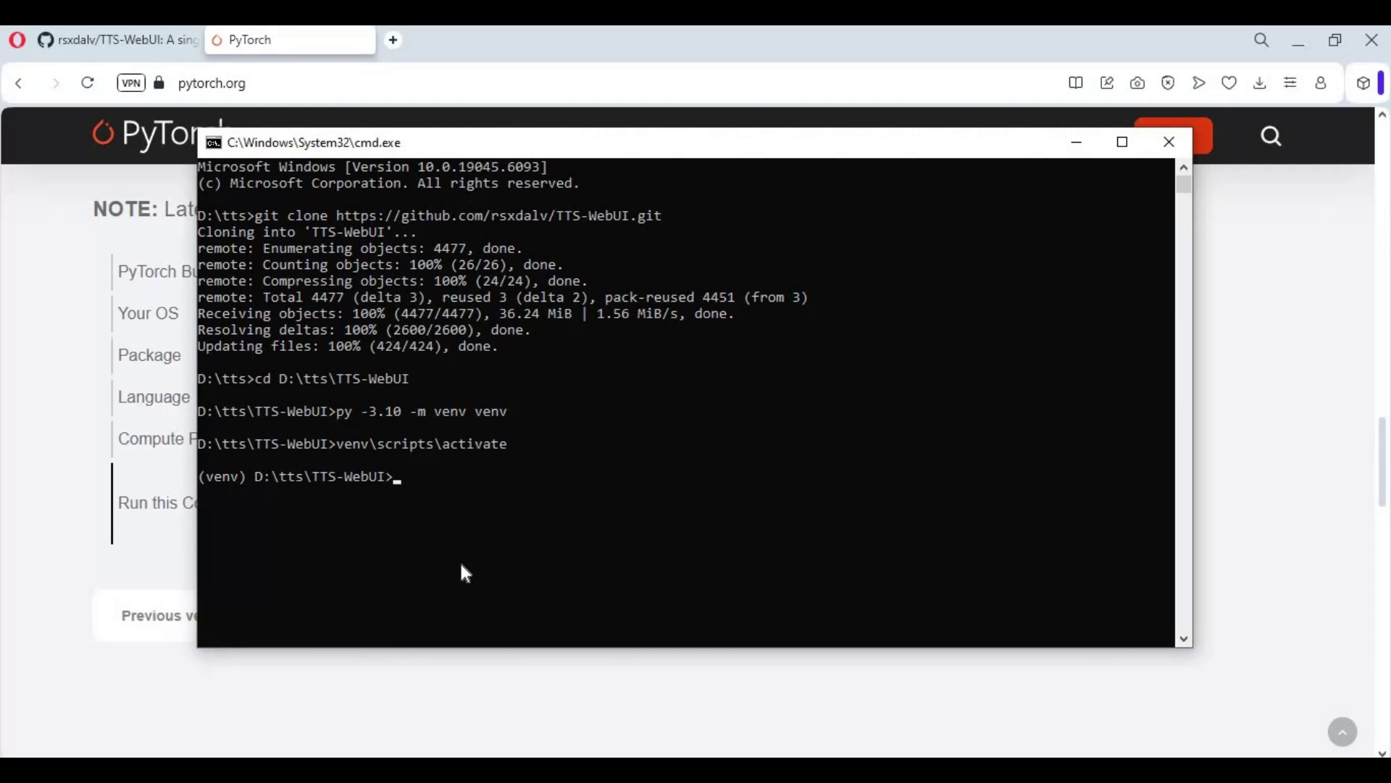
Verify CUDA with nvcc --version, then pip-install torch, torchvision and torchaudio for CUDA 11.8
{"action": "type", "text": "nvcc -"}
{"action": "type", "text": "-ver"}
{"action": "type", "text": "sion"}
{"action": "key", "text": "Return"}
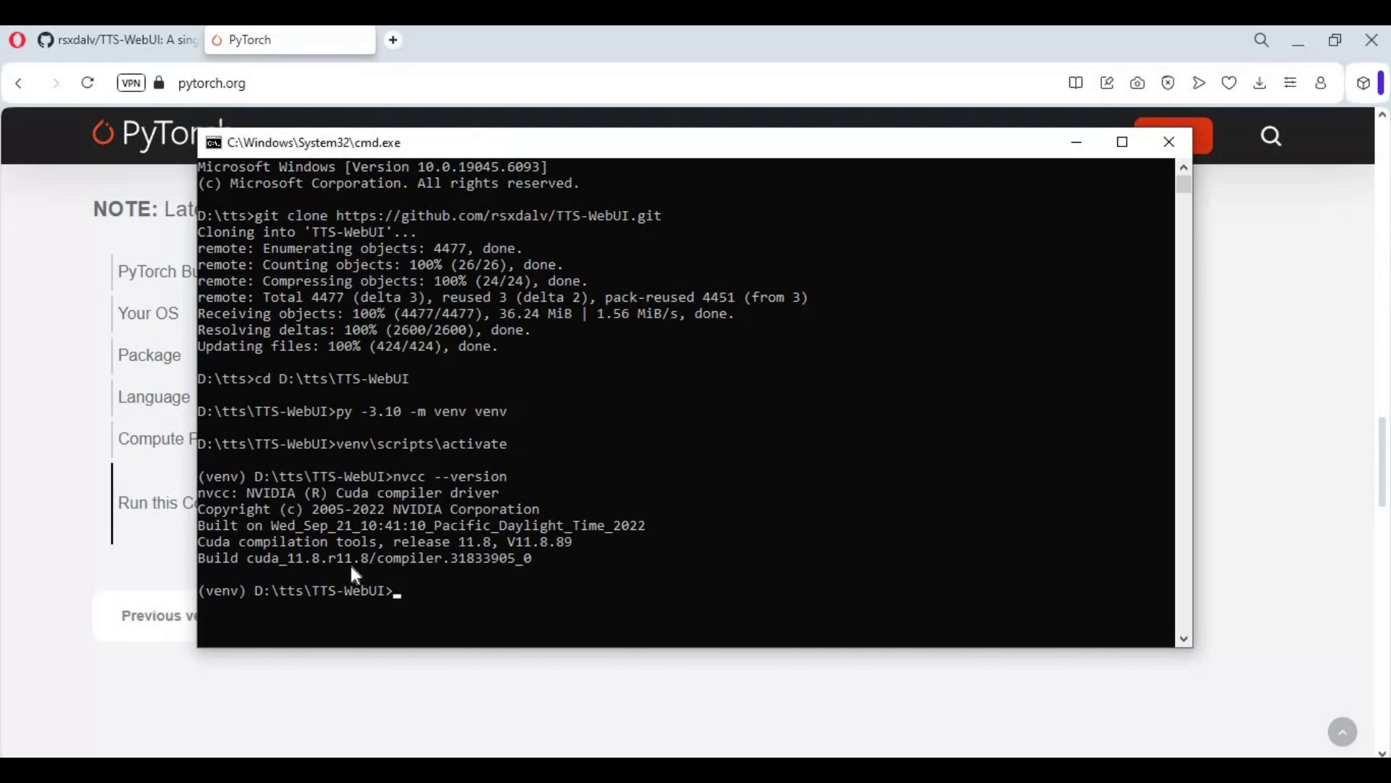
{"action": "right_click", "coordinate": [459, 603]}
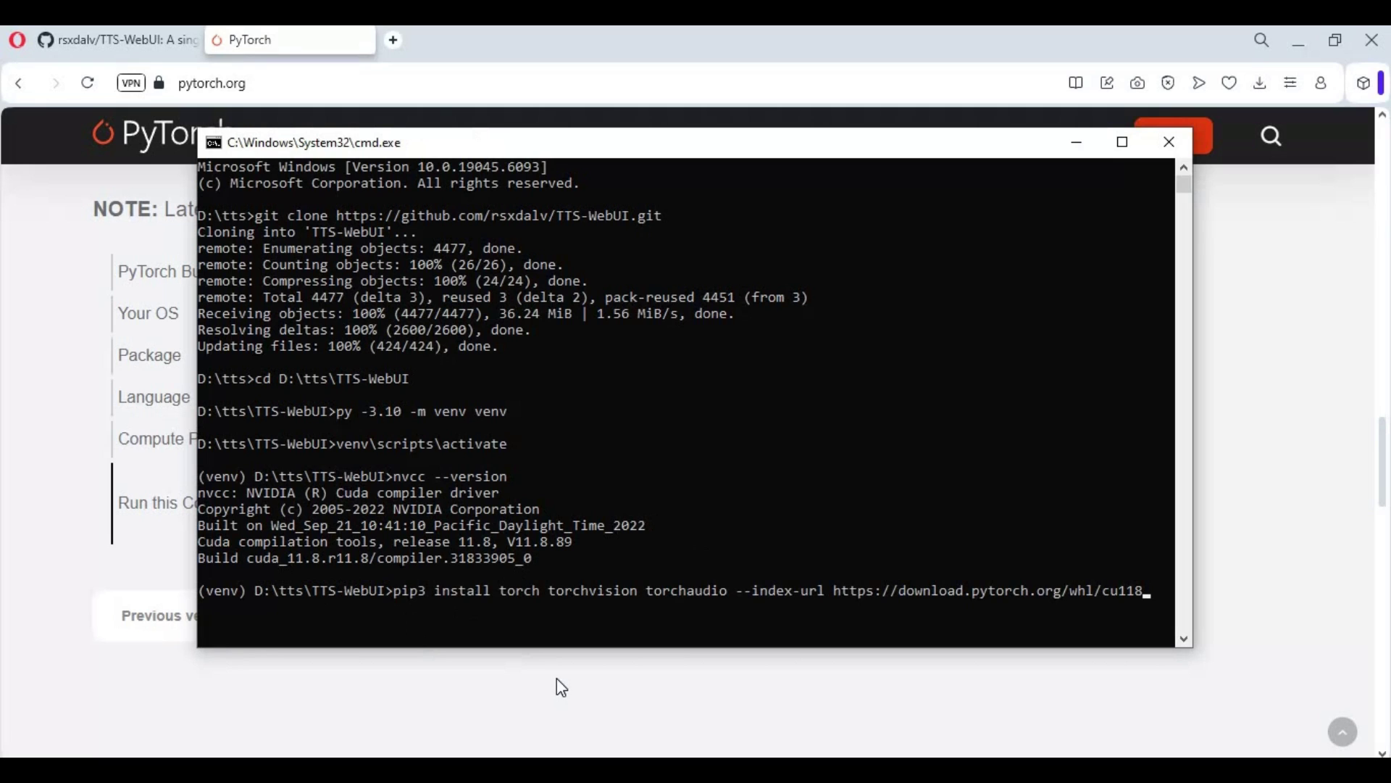
{"action": "key", "text": "Return"}
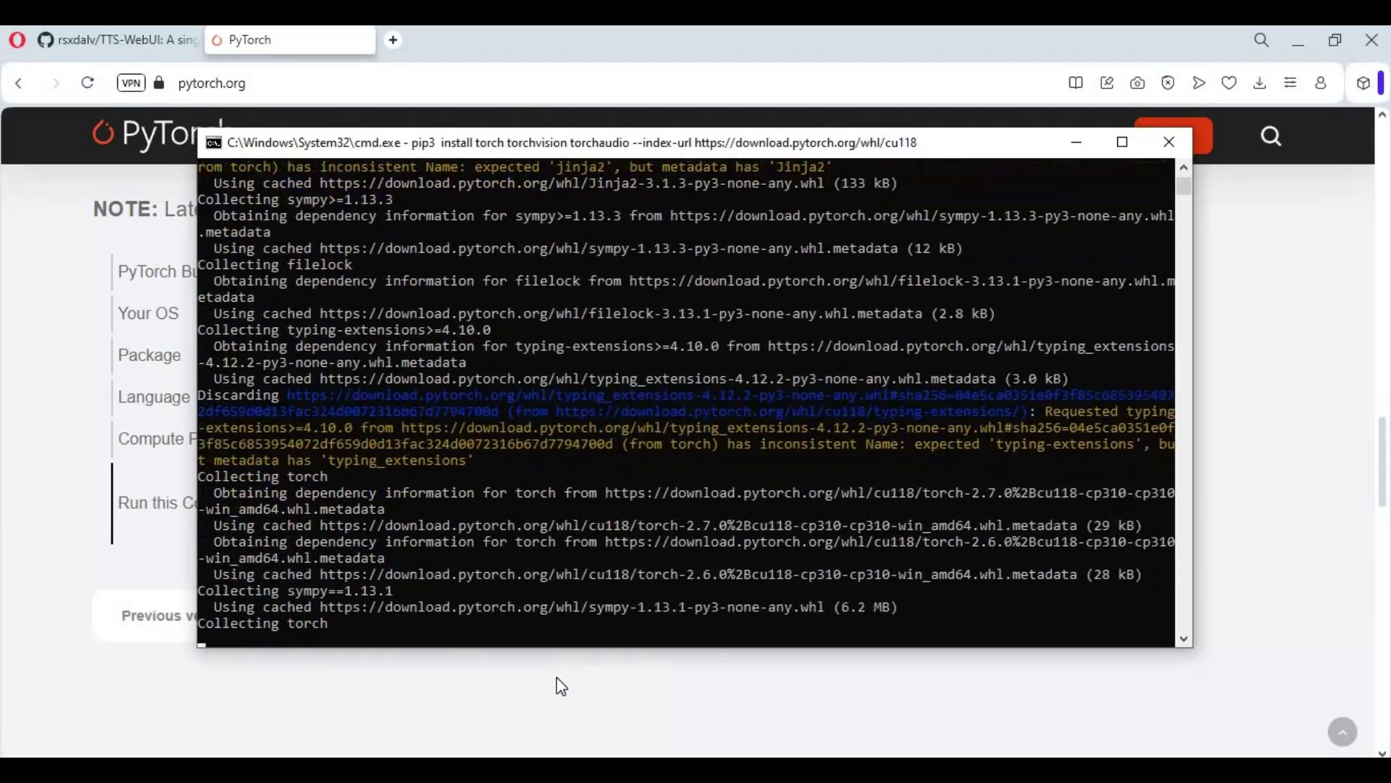
{"action": "key", "text": "Return"}
{"action": "key", "text": "Return"}
{"action": "key", "text": "Return"}
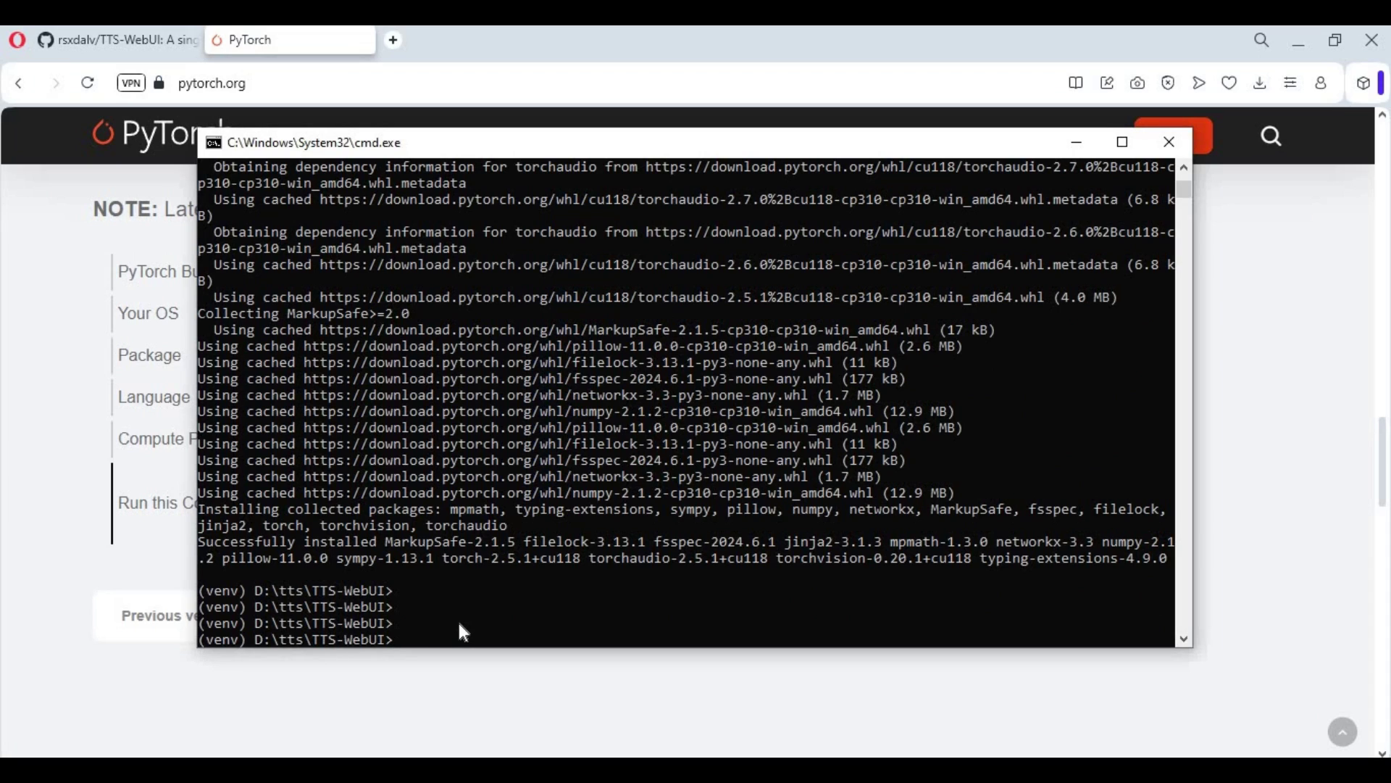
{"action": "type", "text": "pip install -"}
{"action": "type", "text": "r "}
{"action": "type", "text": "requ"}
{"action": "type", "text": "iremen"}
{"action": "type", "text": "ts."}
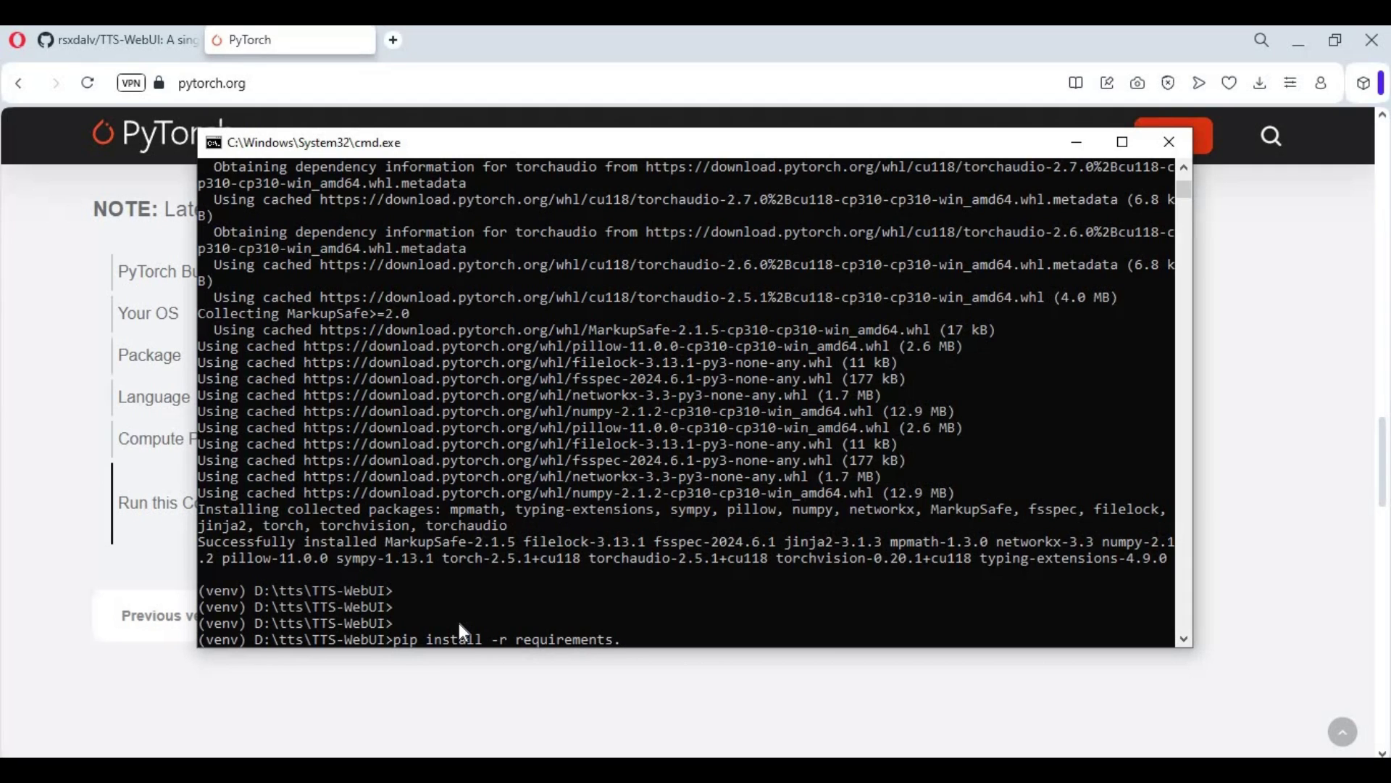
{"action": "type", "text": "txt"}
Install requirements.txt, then launch the server with python server.py --share
{"action": "key", "text": "Return"}
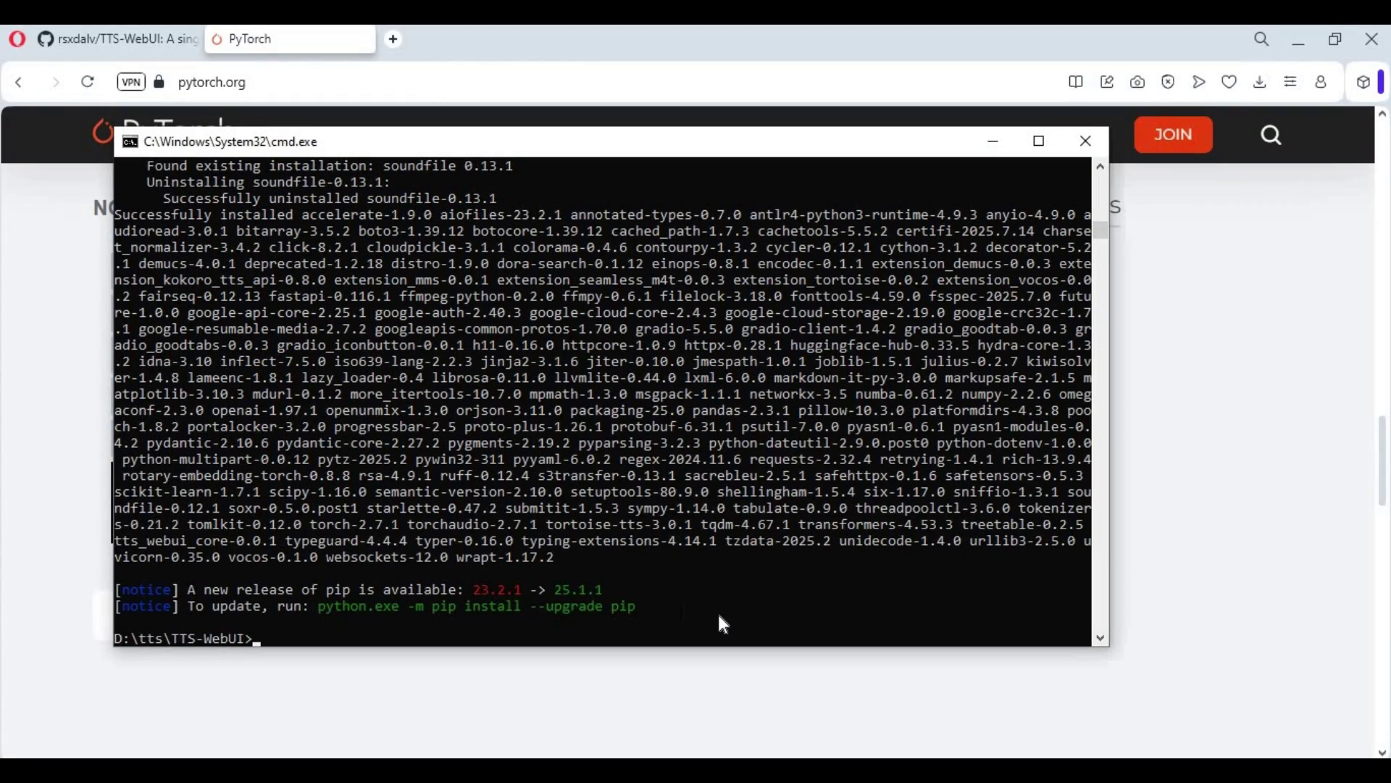
{"action": "type", "text": "python "}
{"action": "type", "text": "server"}
{"action": "type", "text": ".py "}
{"action": "type", "text": "--s"}
{"action": "type", "text": "hare"}
{"action": "key", "text": "Return"}
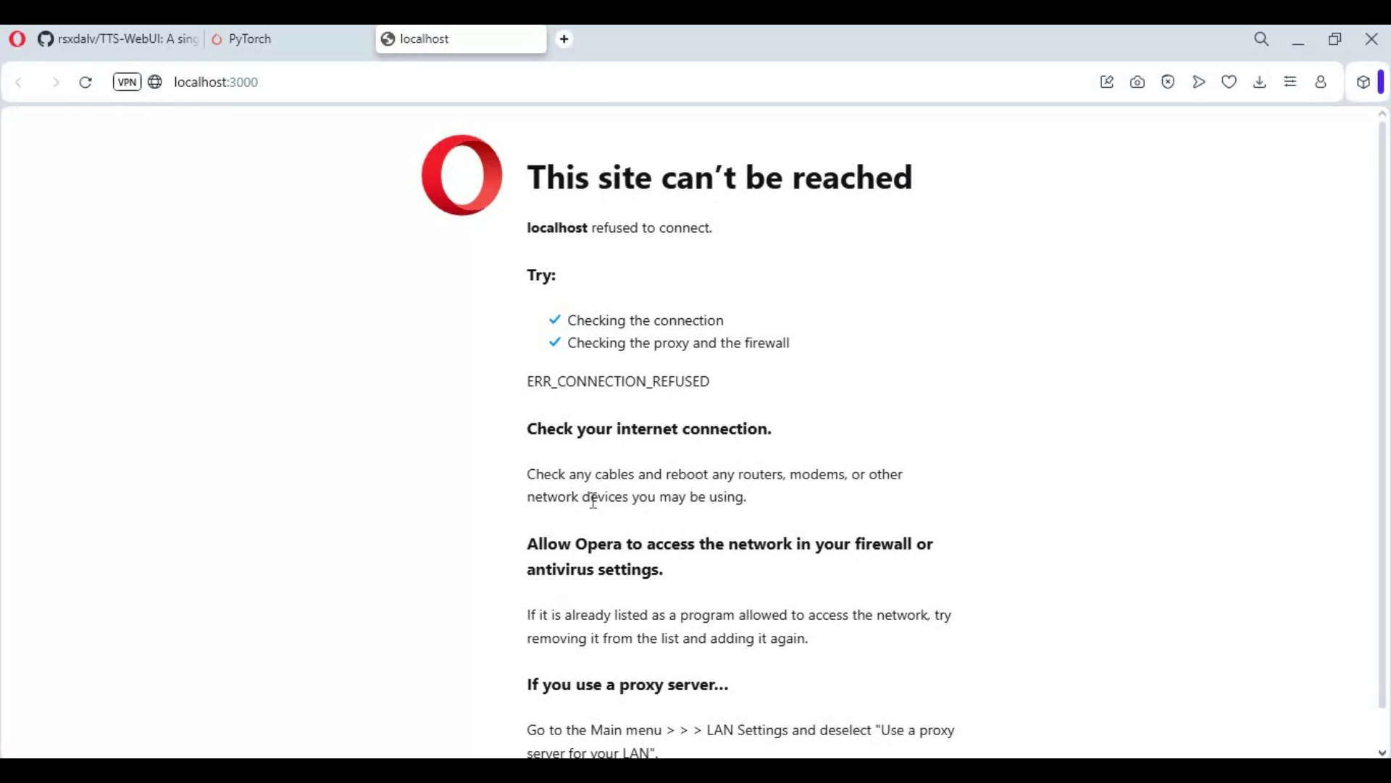
Reload localhost:3000 to check whether TTS WebUI is up
{"action": "key", "text": "F5"}
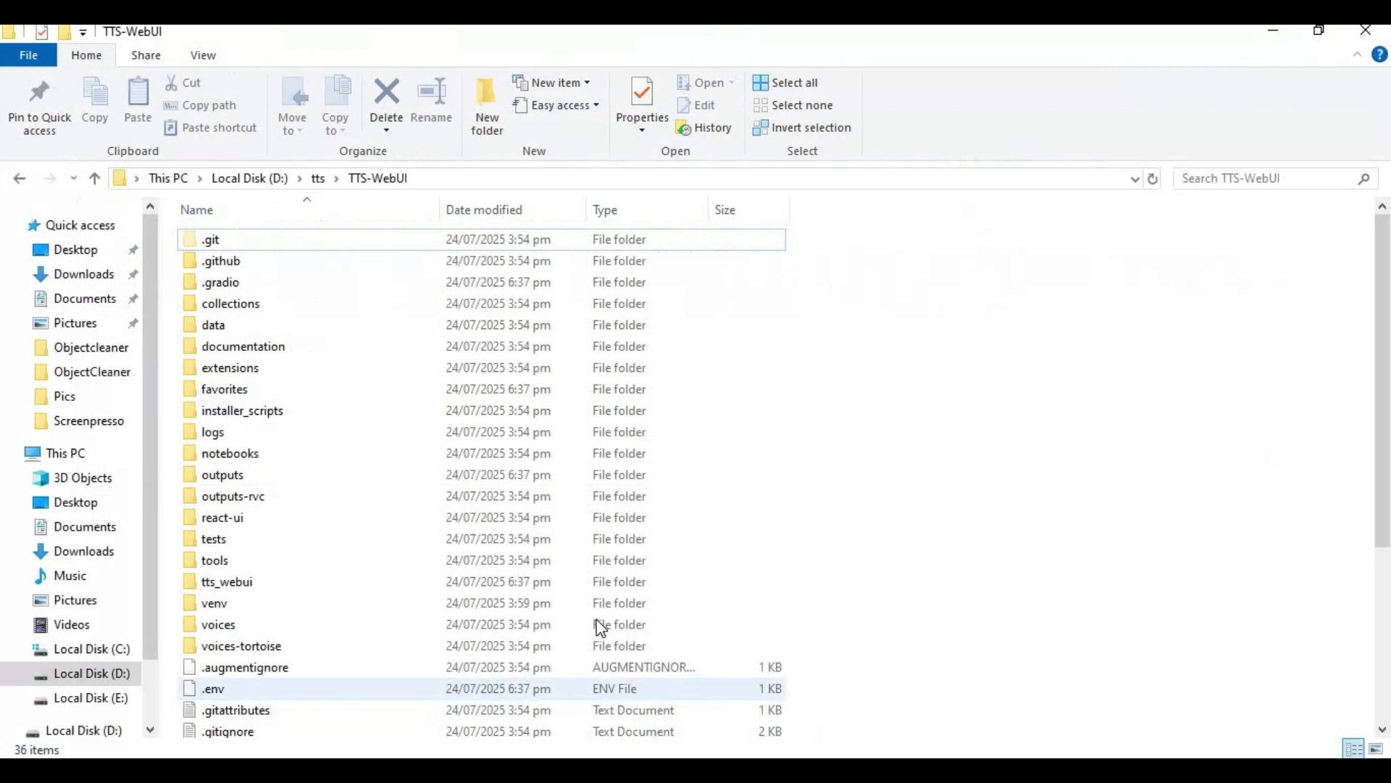
Create a new text document in the TTS-WebUI folder and open it in Notepad
{"action": "scroll", "coordinate": [623, 630], "scroll_direction": "down", "scroll_amount": 4}
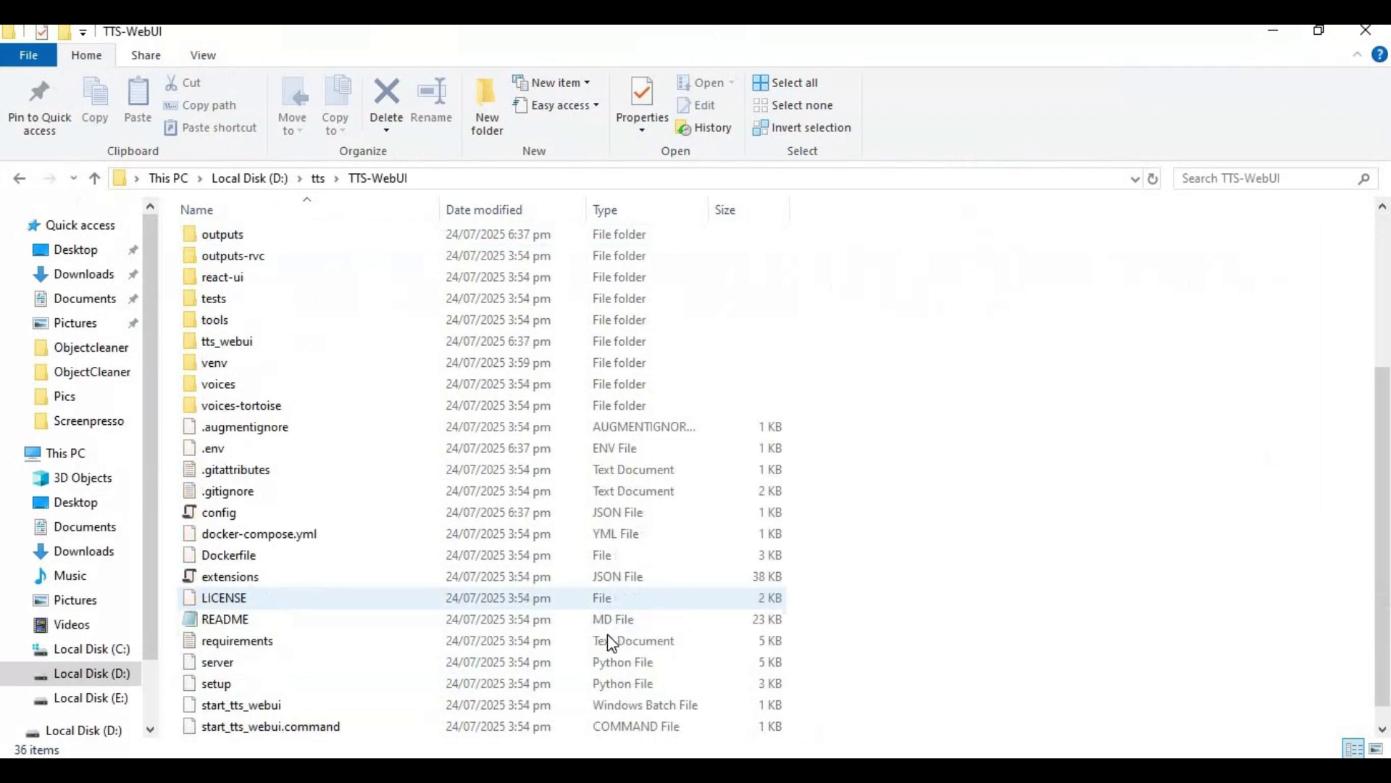
{"action": "right_click", "coordinate": [817, 467]}
{"action": "mouse_move", "coordinate": [865, 421]}
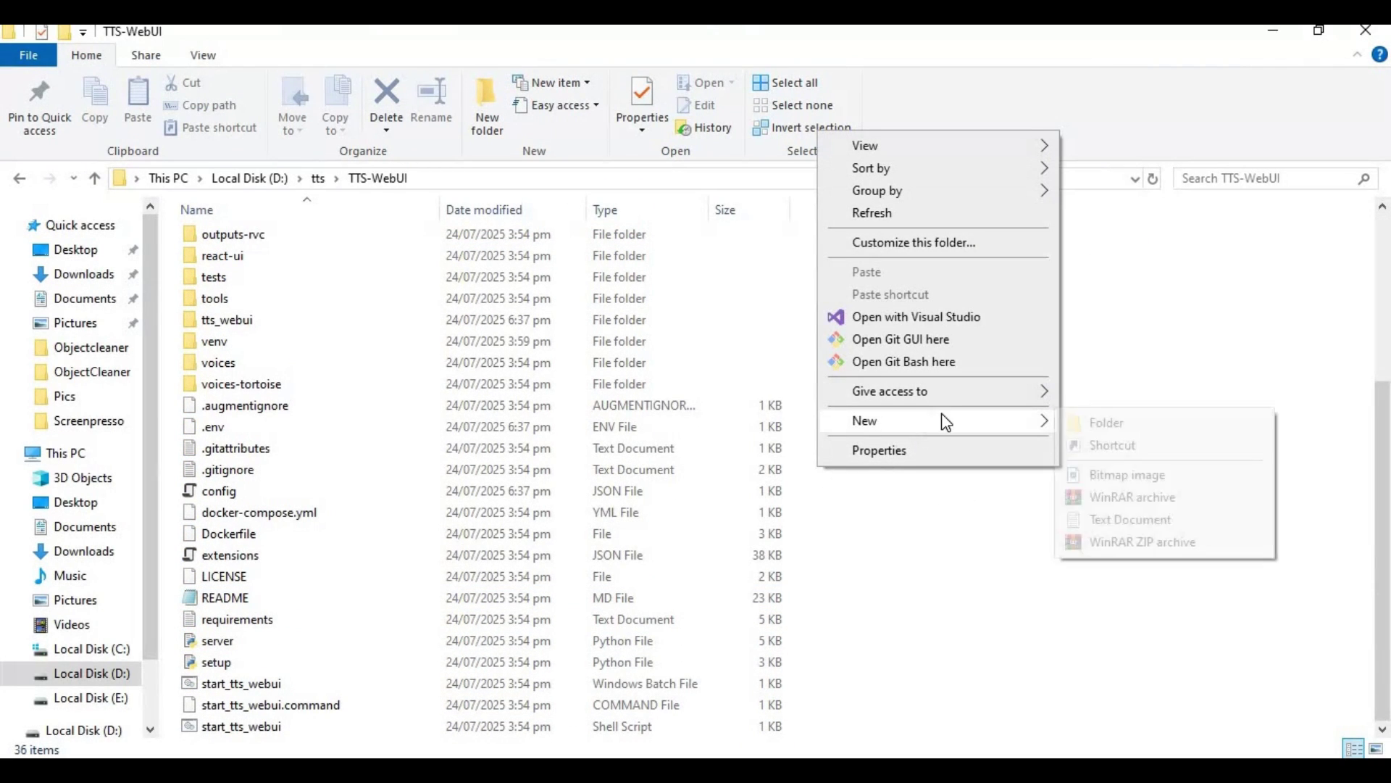
{"action": "left_click", "coordinate": [1116, 518]}
{"action": "key", "text": "Return"}
{"action": "double_click", "coordinate": [233, 572]}
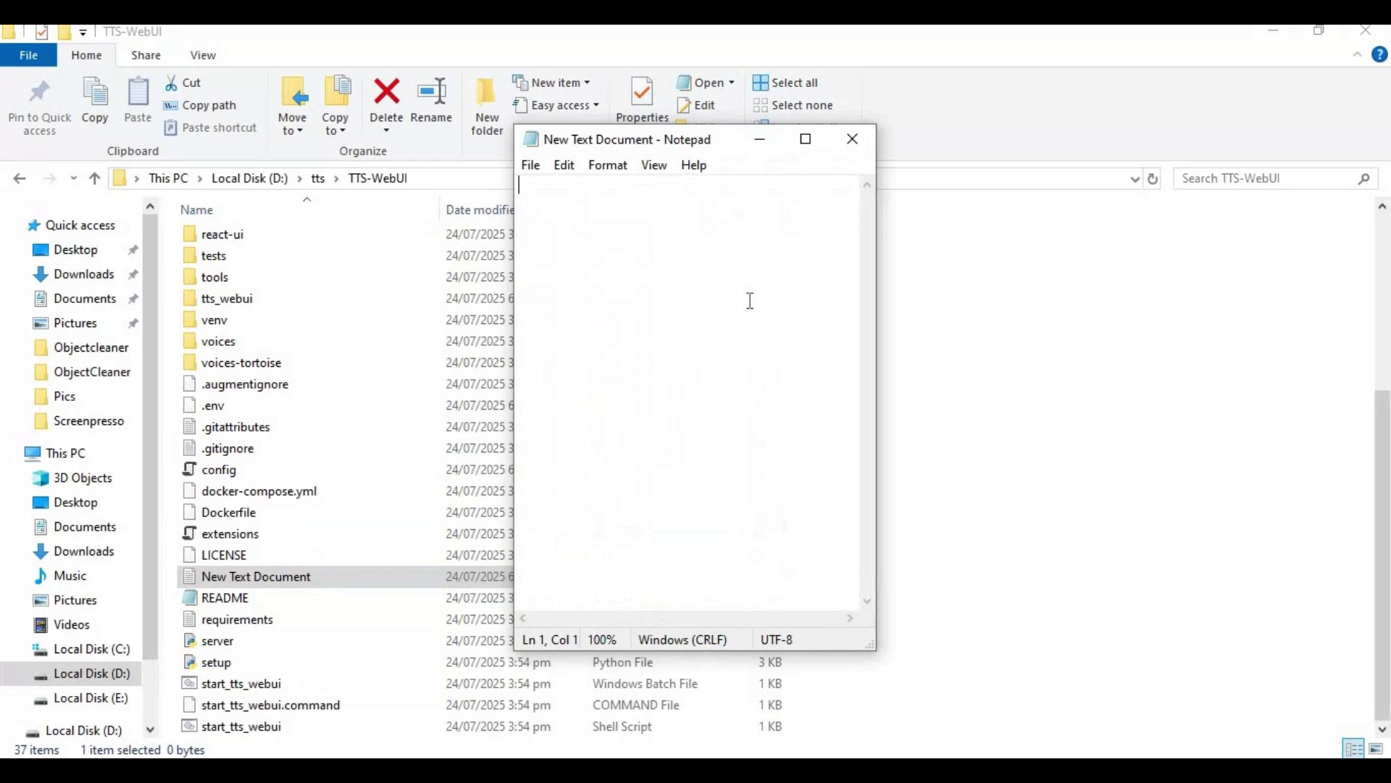
{"action": "type", "text": "@ec"}
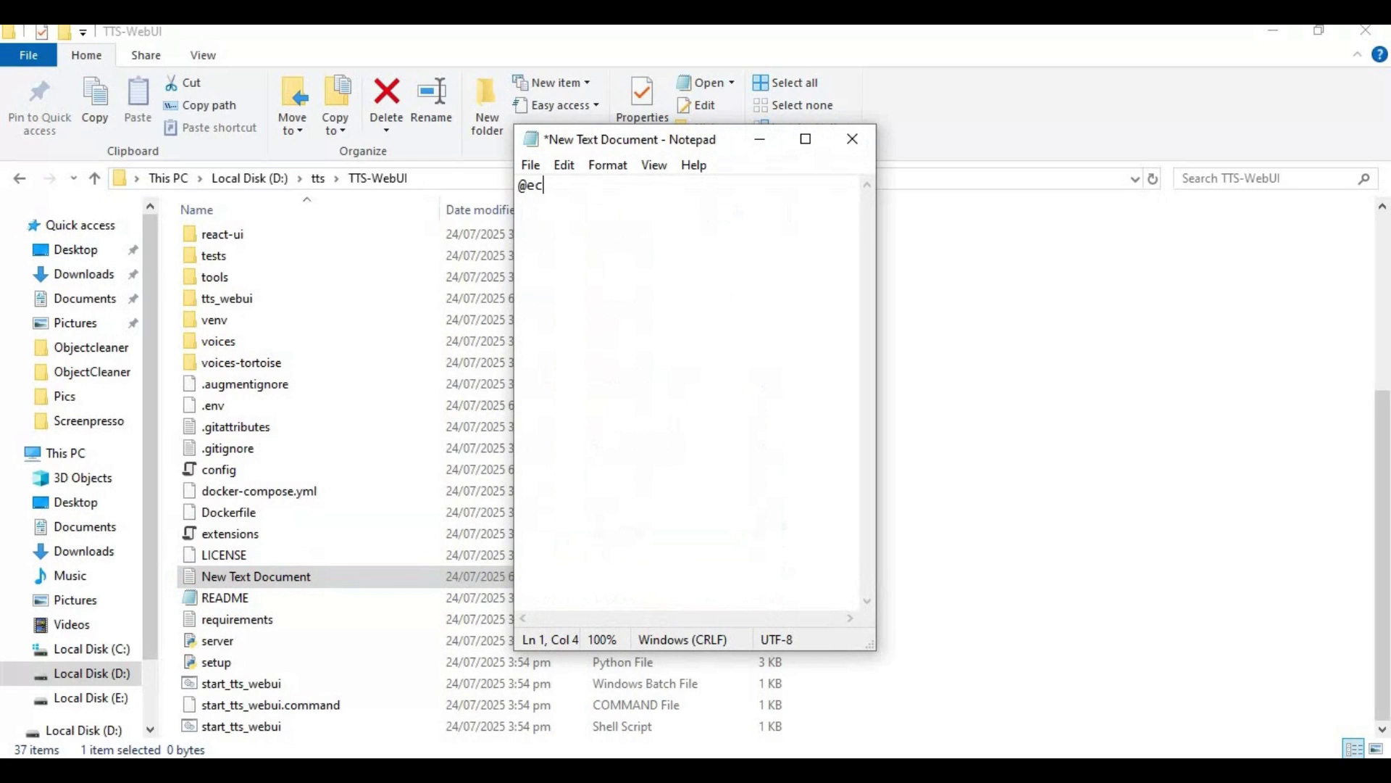
{"action": "type", "text": "ho off "}
{"action": "type", "text": "call"}
{"action": "type", "text": " venv"}
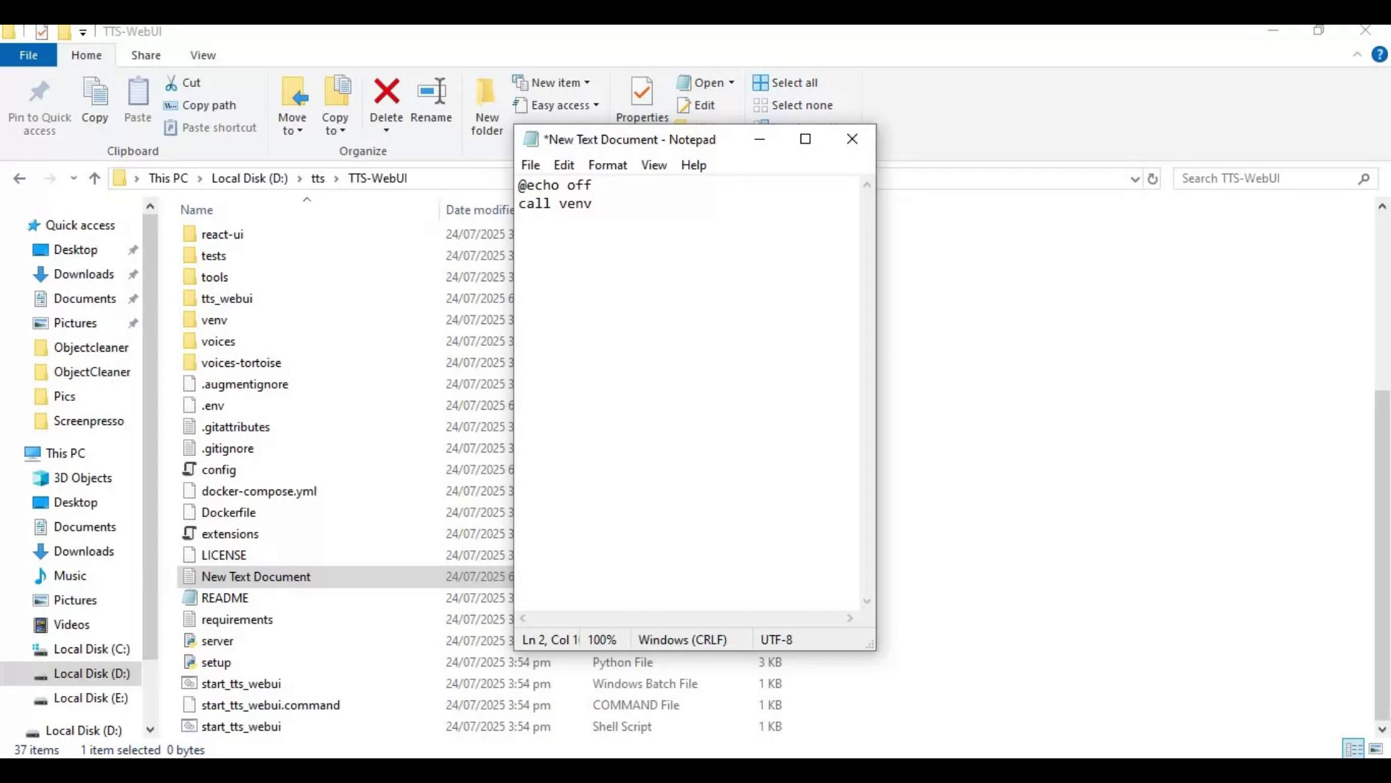
{"action": "type", "text": "\\"}
{"action": "type", "text": "scr"}
{"action": "type", "text": "ipts"}
{"action": "type", "text": "\\"}
{"action": "type", "text": "ac"}
{"action": "type", "text": "tivate "}
{"action": "type", "text": "python "}
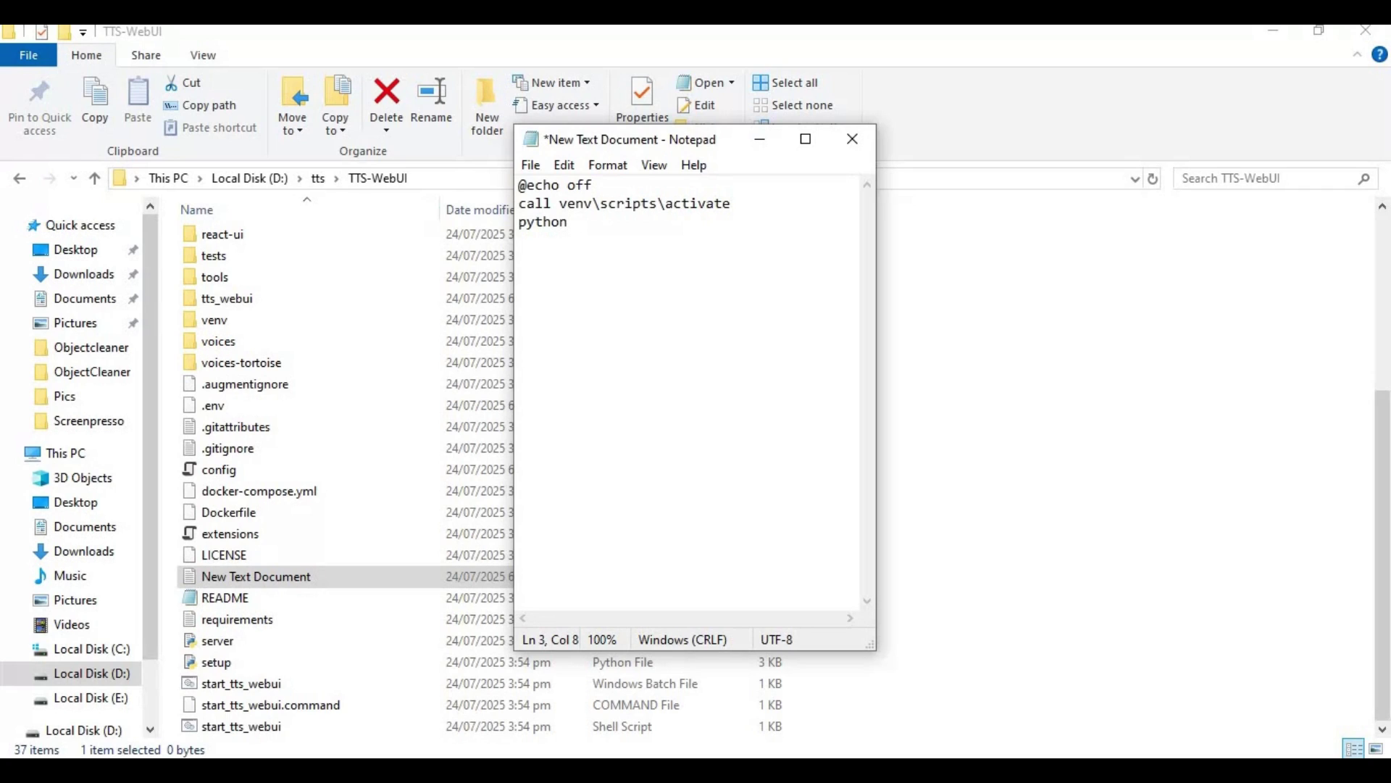
{"action": "type", "text": "server"}
{"action": "type", "text": ".py "}
{"action": "type", "text": "--"}
{"action": "type", "text": "share"}
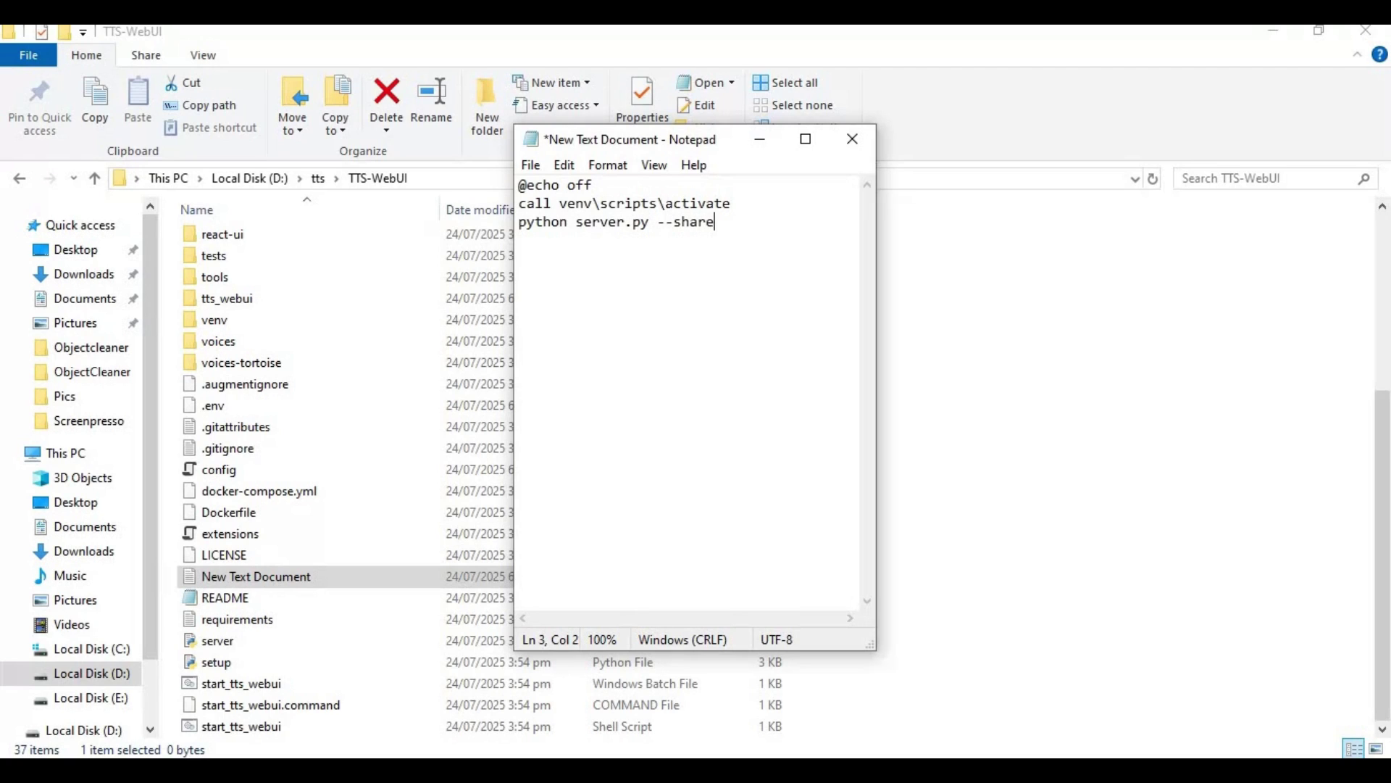
{"action": "key", "text": "Return"}
{"action": "type", "text": "pause"}
{"action": "left_click", "coordinate": [532, 166]}
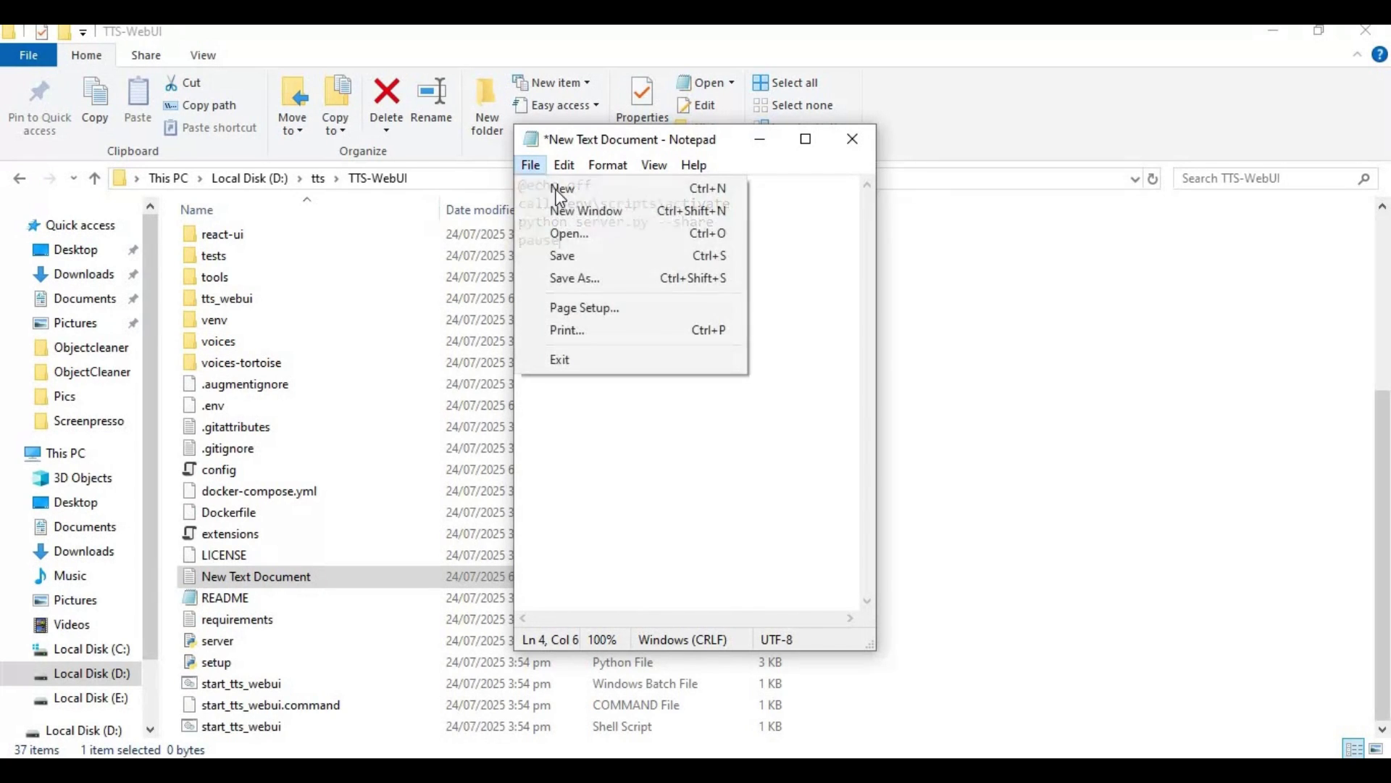
Save the launcher script as RUN.bat and close the Notepad window
{"action": "left_click", "coordinate": [571, 278]}
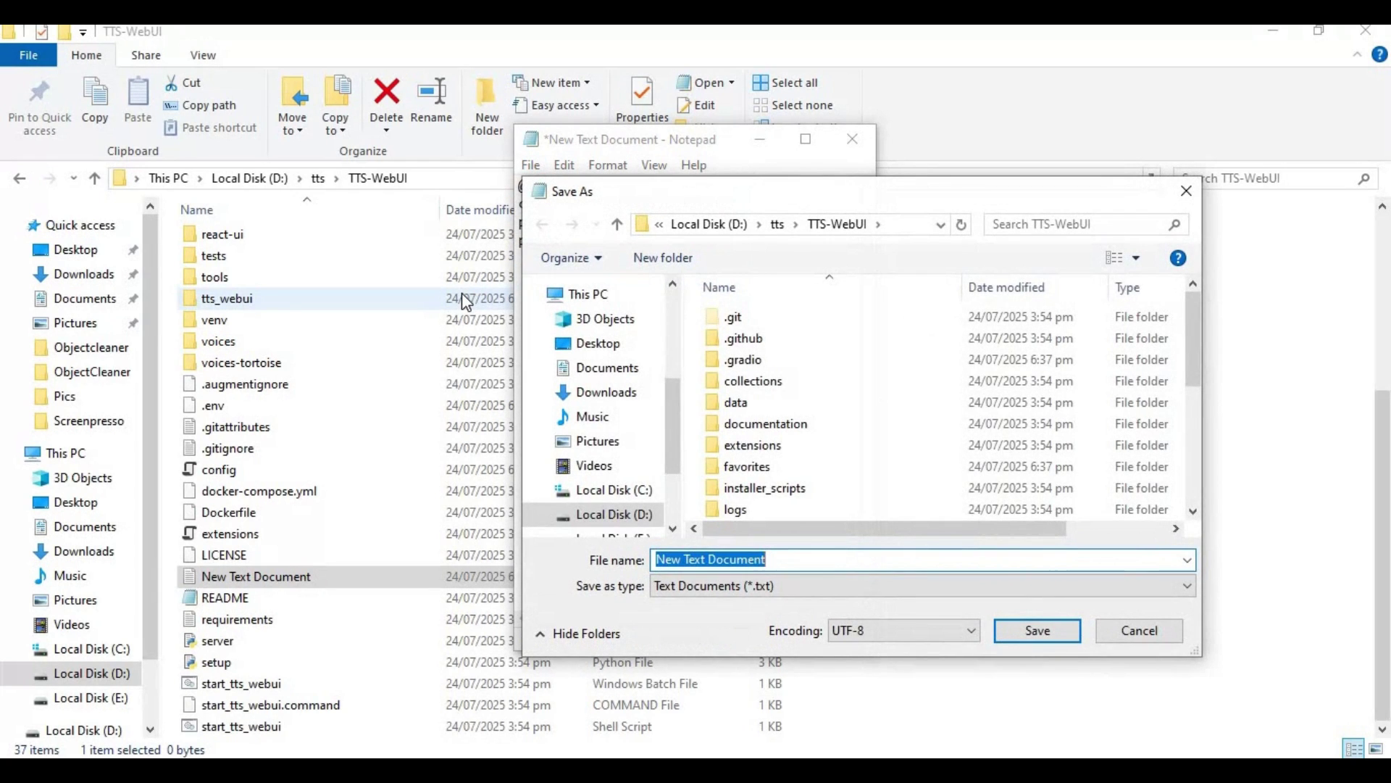
{"action": "type", "text": "RUN."}
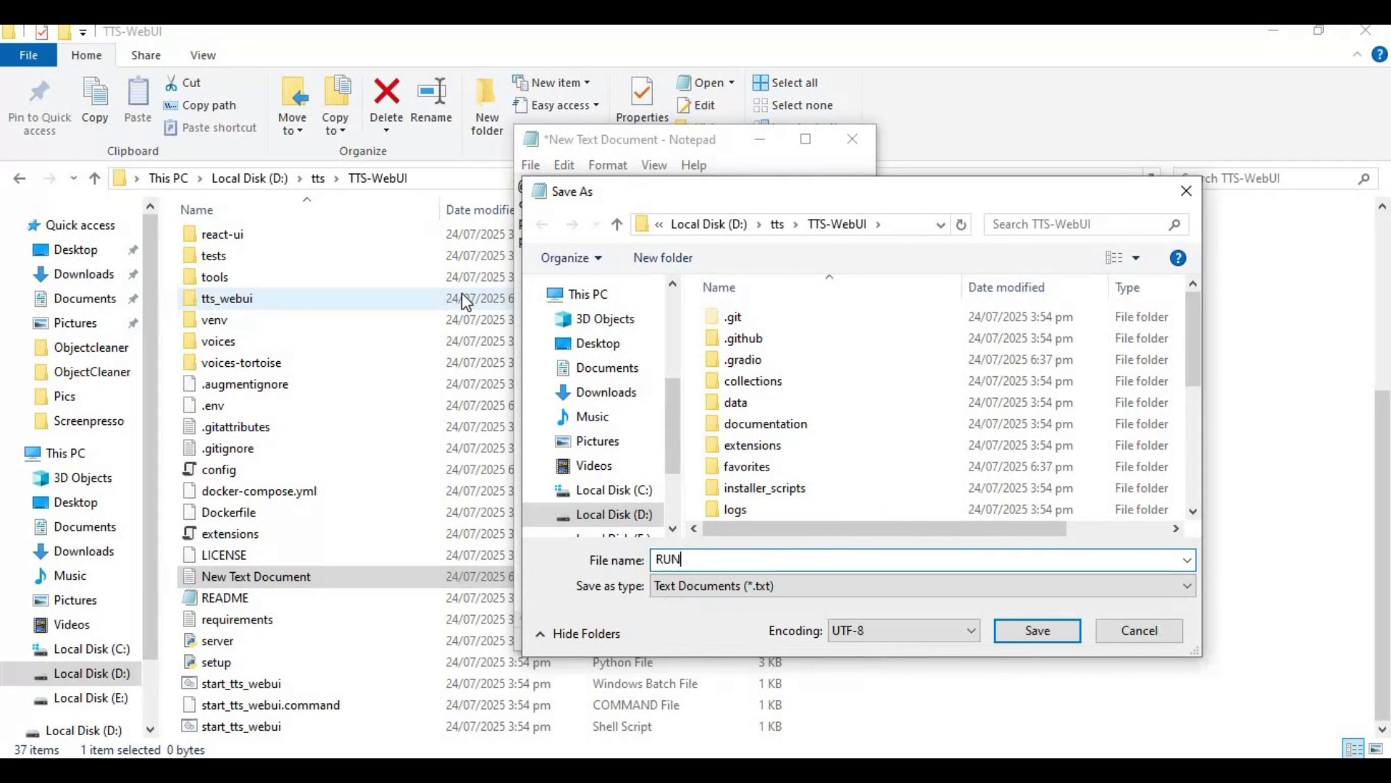
{"action": "type", "text": "ba"}
{"action": "type", "text": "t"}
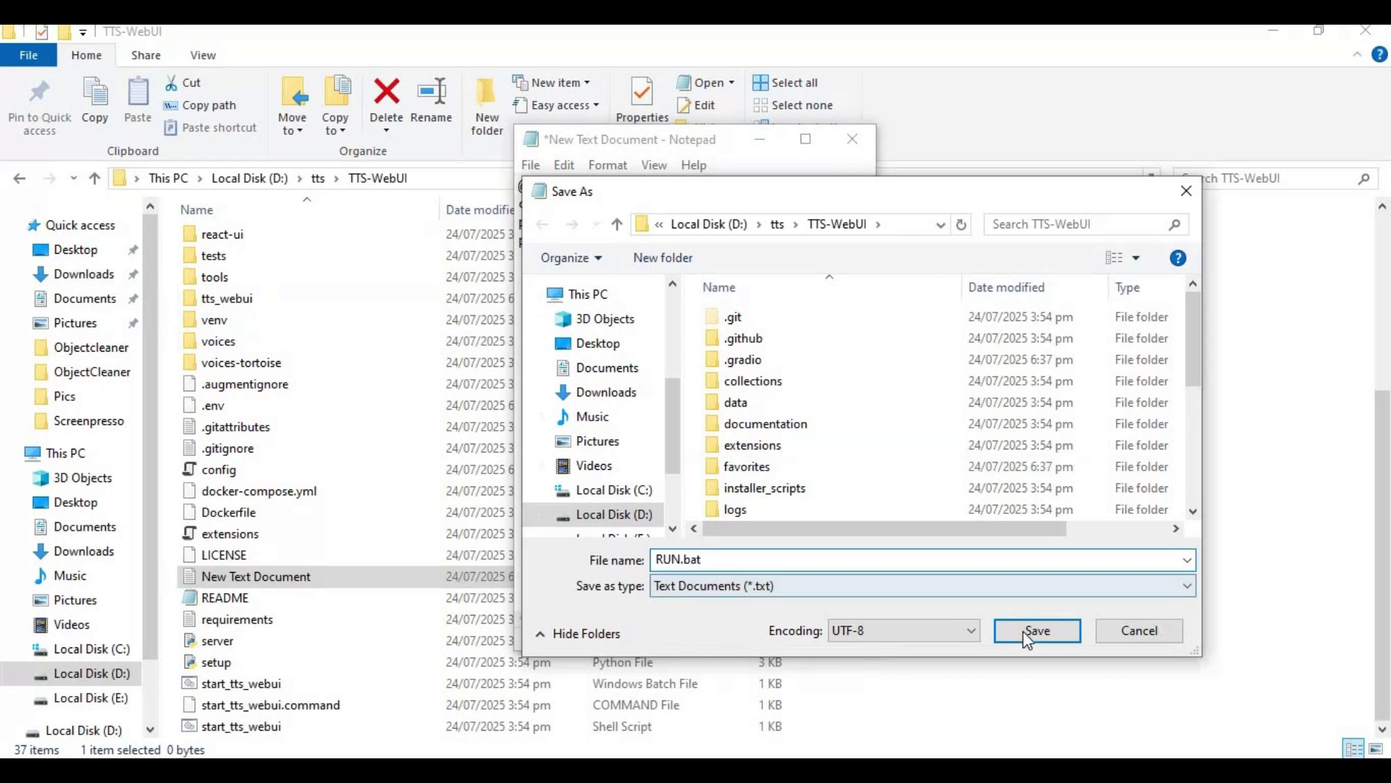
{"action": "left_click", "coordinate": [1036, 630]}
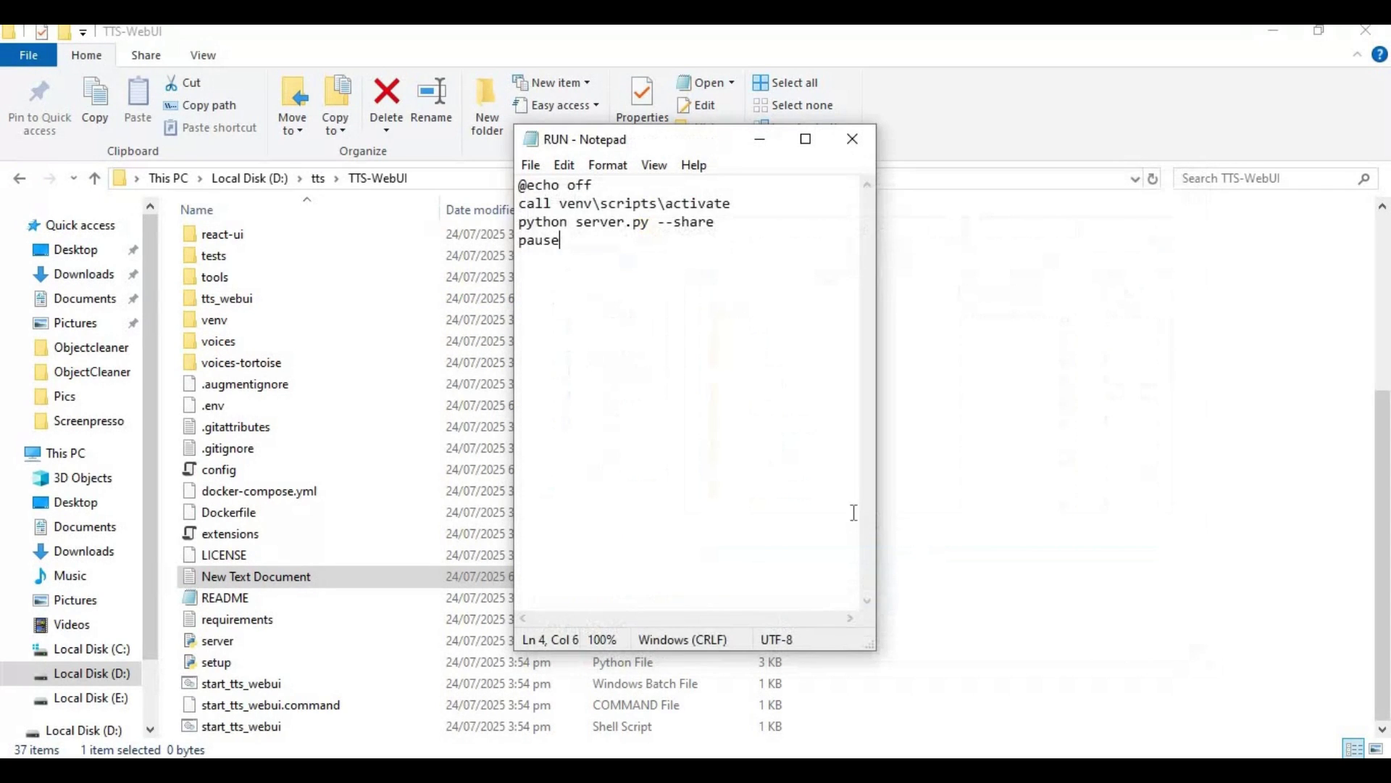
{"action": "left_click", "coordinate": [852, 138]}
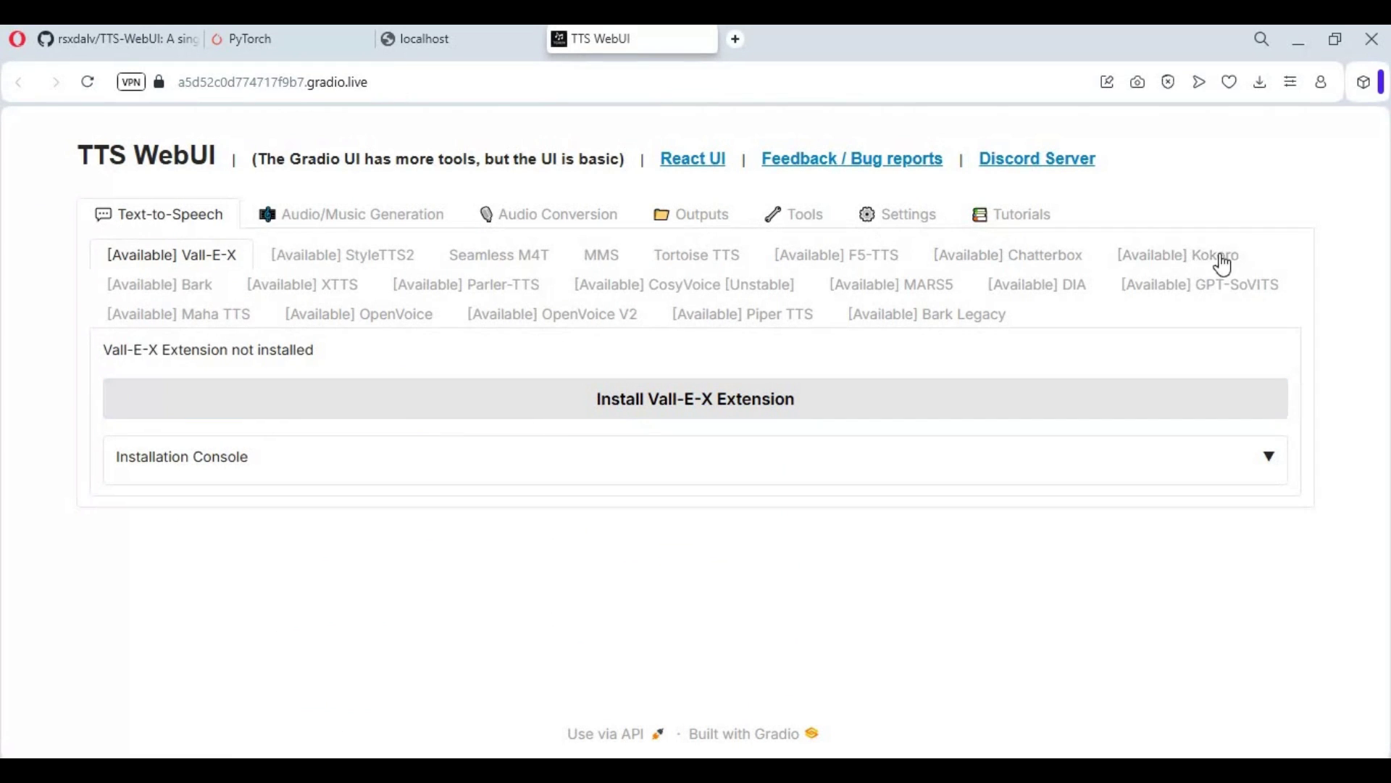
Install the Kokoro extension and confirm the log's successful-install and restart notice
{"action": "left_click", "coordinate": [1200, 259]}
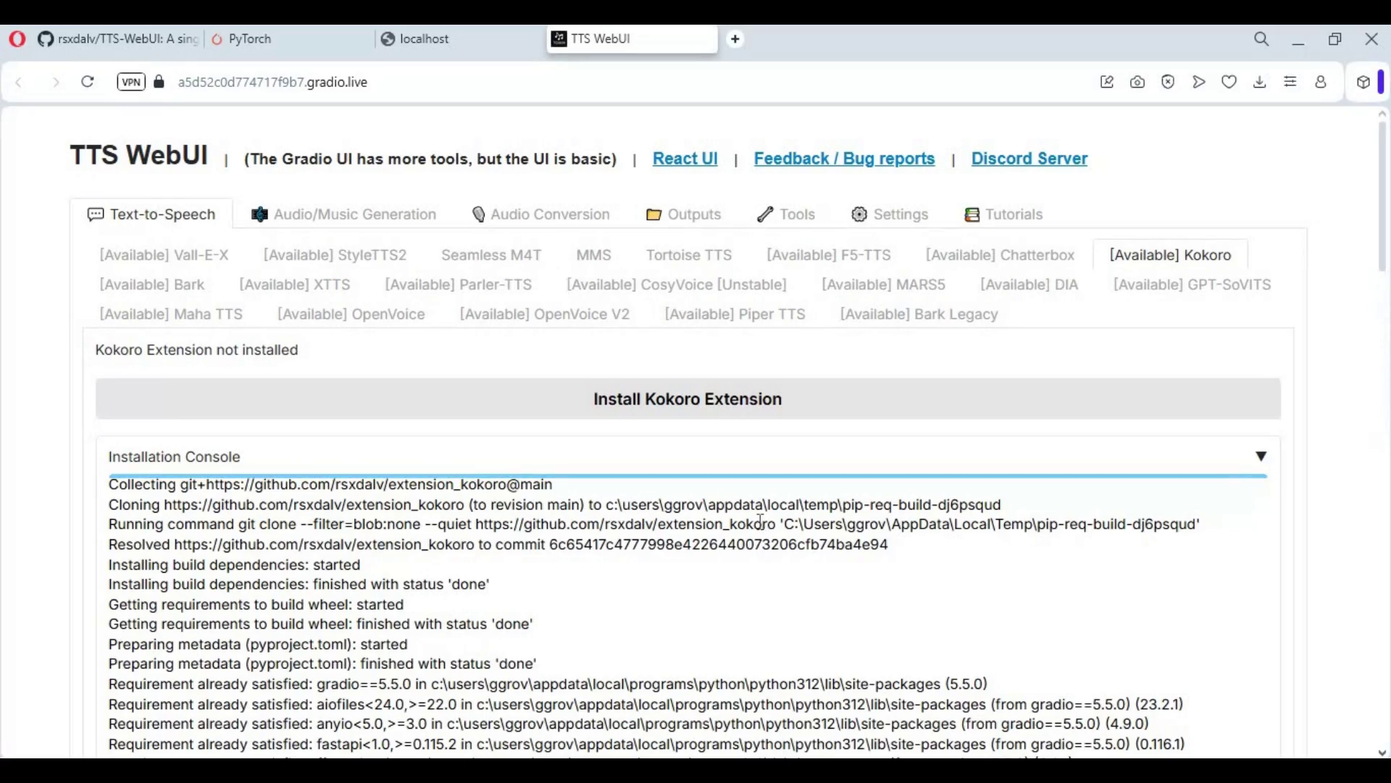
{"action": "scroll", "coordinate": [762, 519], "scroll_direction": "down", "scroll_amount": 15}
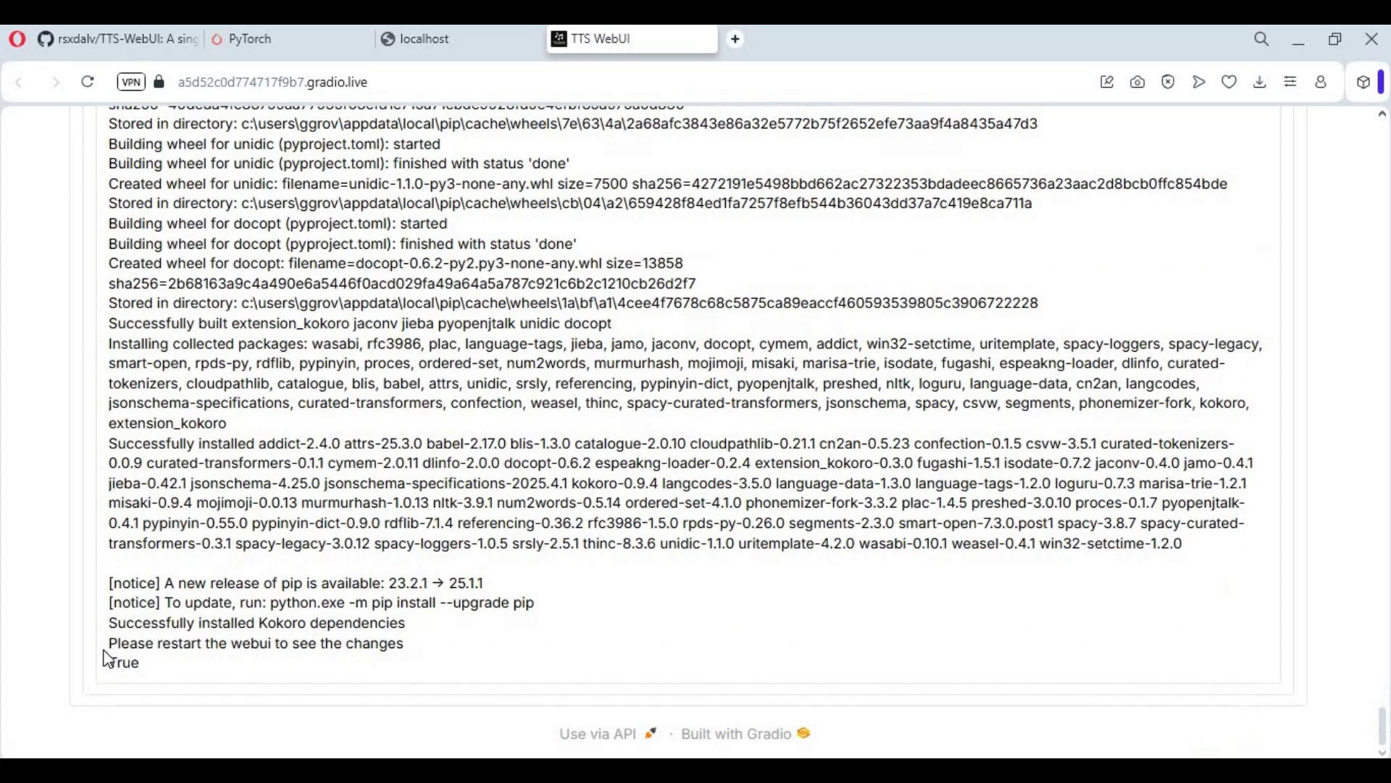
{"action": "left_click_drag", "start_coordinate": [140, 663], "coordinate": [103, 645]}
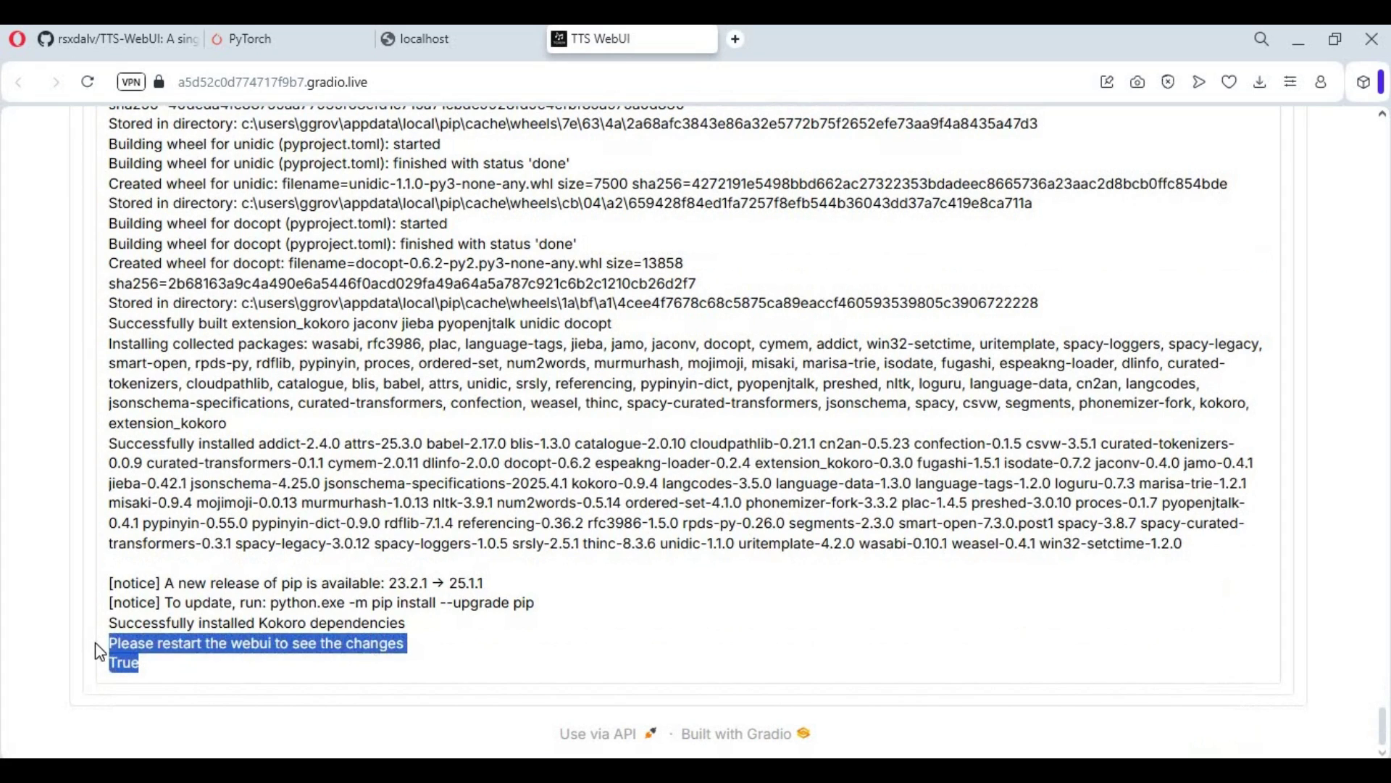
Close the running npm start server console
{"action": "left_click", "coordinate": [535, 641]}
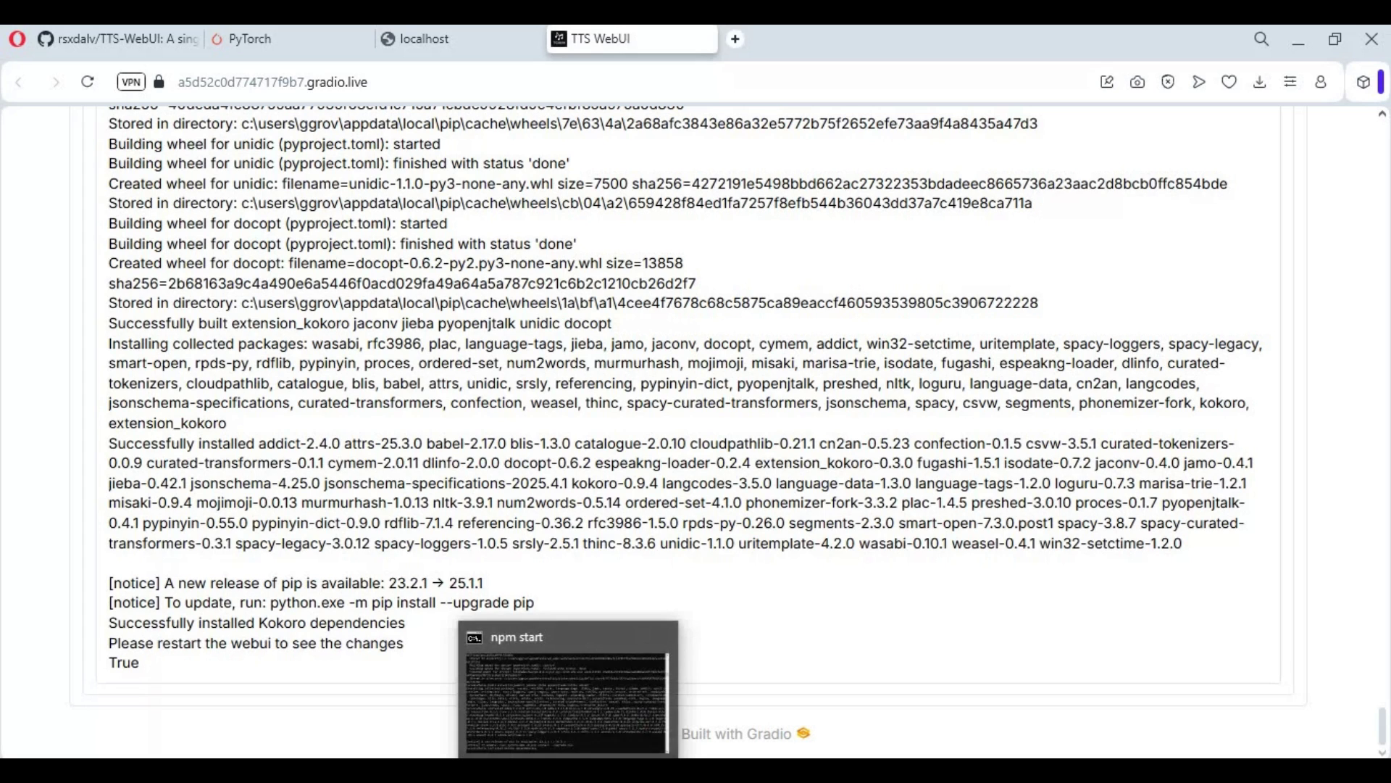
{"action": "left_click", "coordinate": [564, 644]}
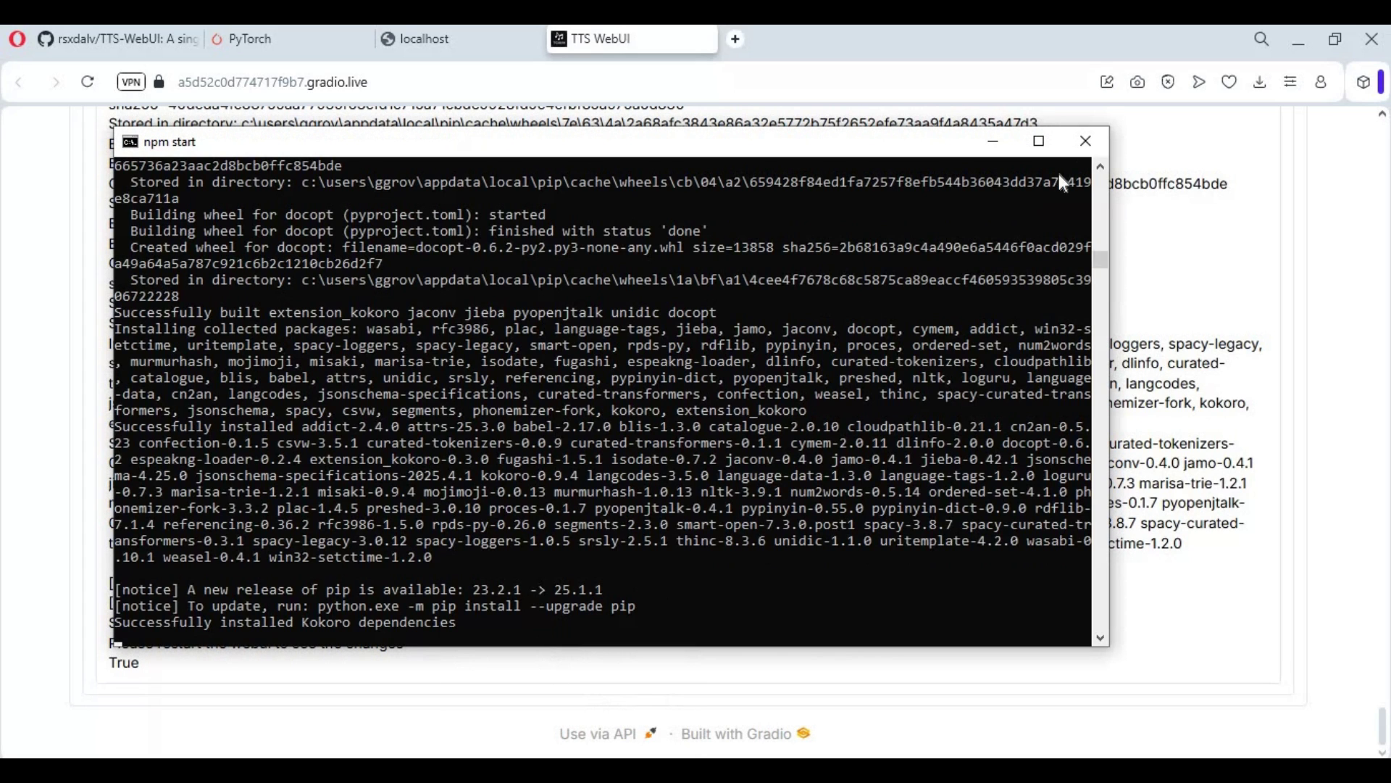
{"action": "left_click", "coordinate": [433, 703]}
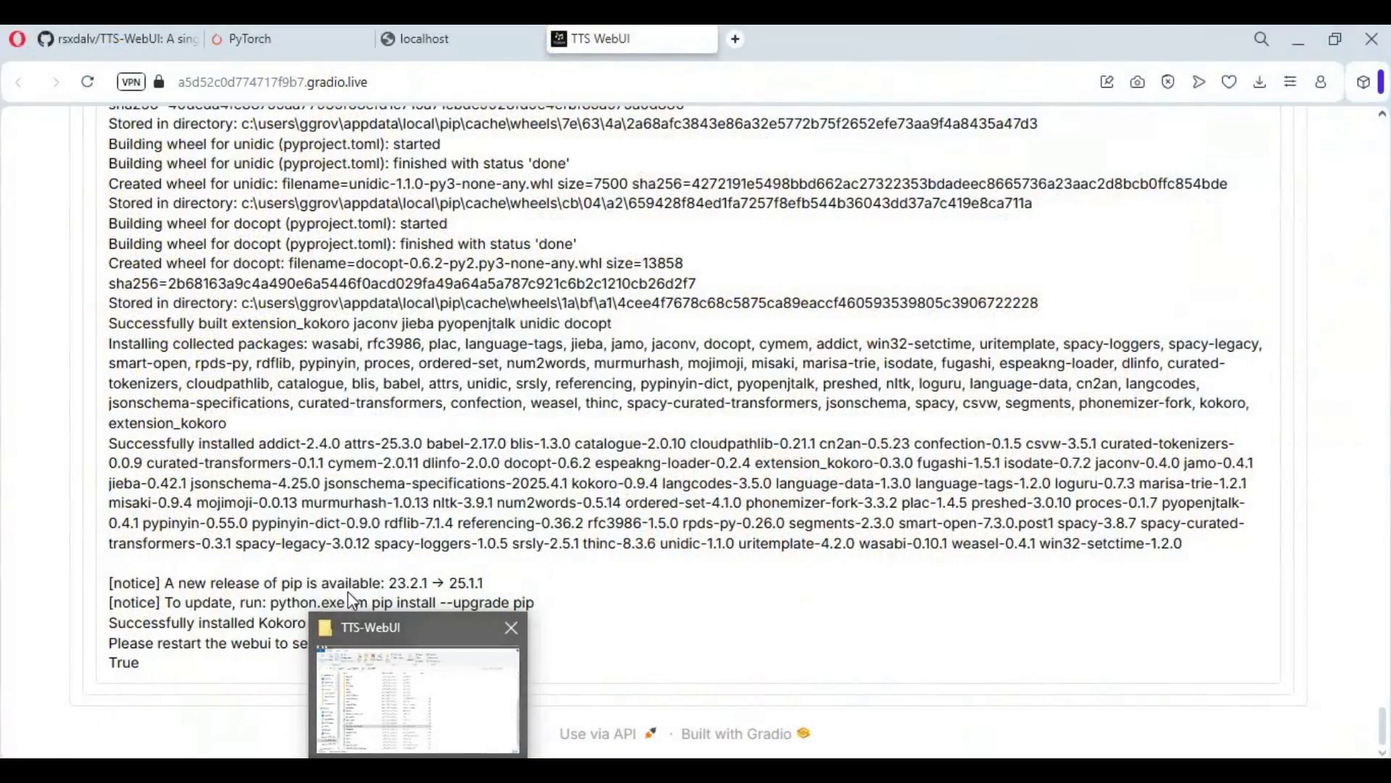
Run RUN.bat from the TTS-WebUI folder to restart the web UI
{"action": "left_click", "coordinate": [348, 631]}
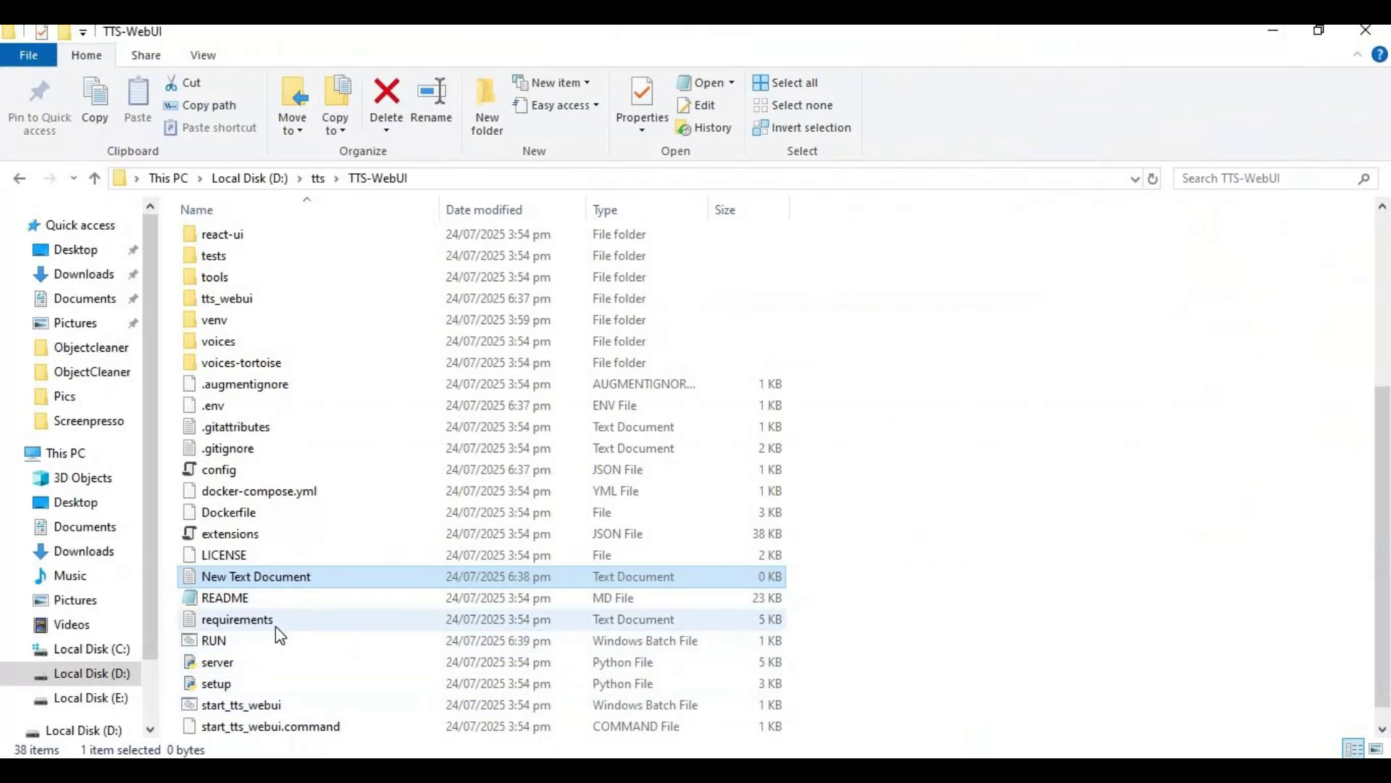
{"action": "left_click", "coordinate": [219, 642]}
{"action": "double_click", "coordinate": [219, 642]}
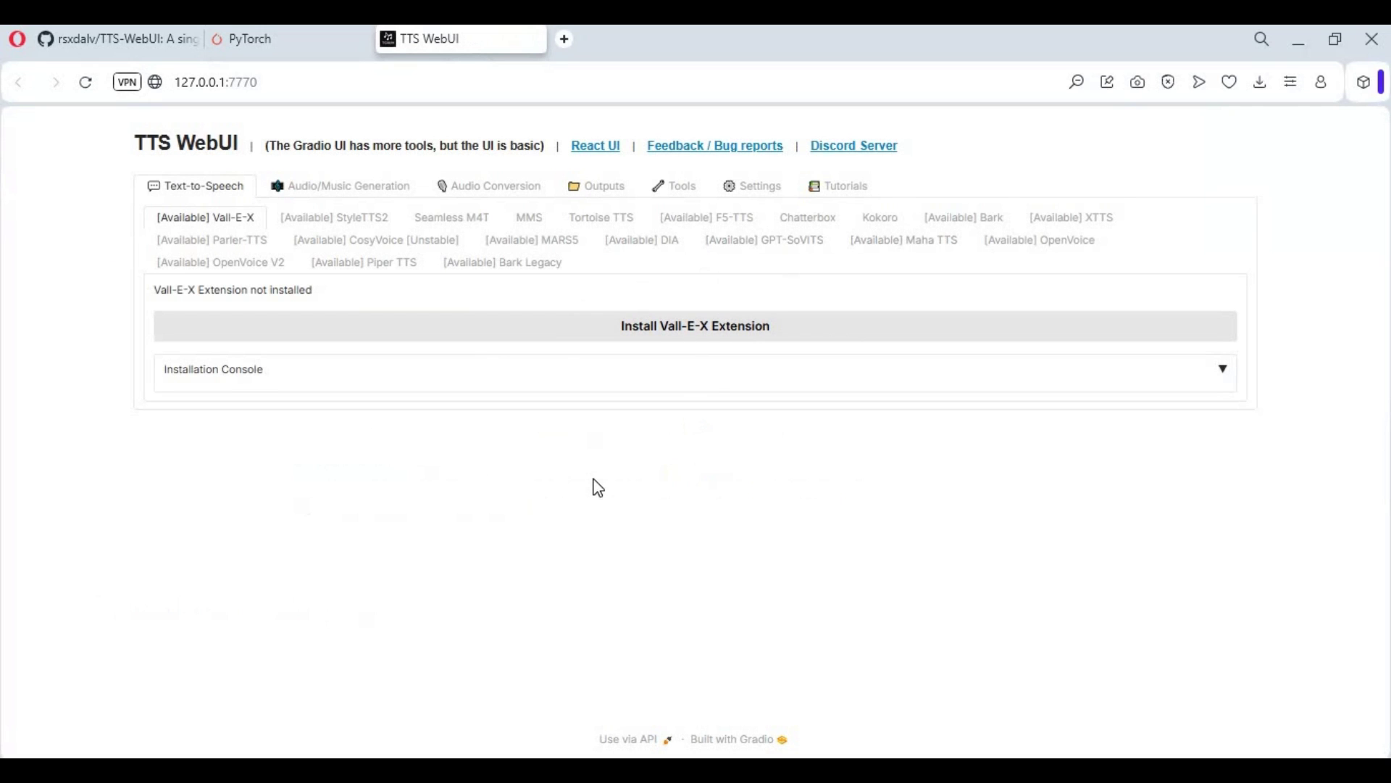
In Kokoro TTS, enter 'thank you for watching my video i hope you like it…' as text to generate
{"action": "left_click", "coordinate": [873, 225]}
{"action": "scroll", "coordinate": [621, 382], "scroll_direction": "down", "scroll_amount": 1}
{"action": "scroll", "coordinate": [621, 382], "scroll_direction": "down", "scroll_amount": 3}
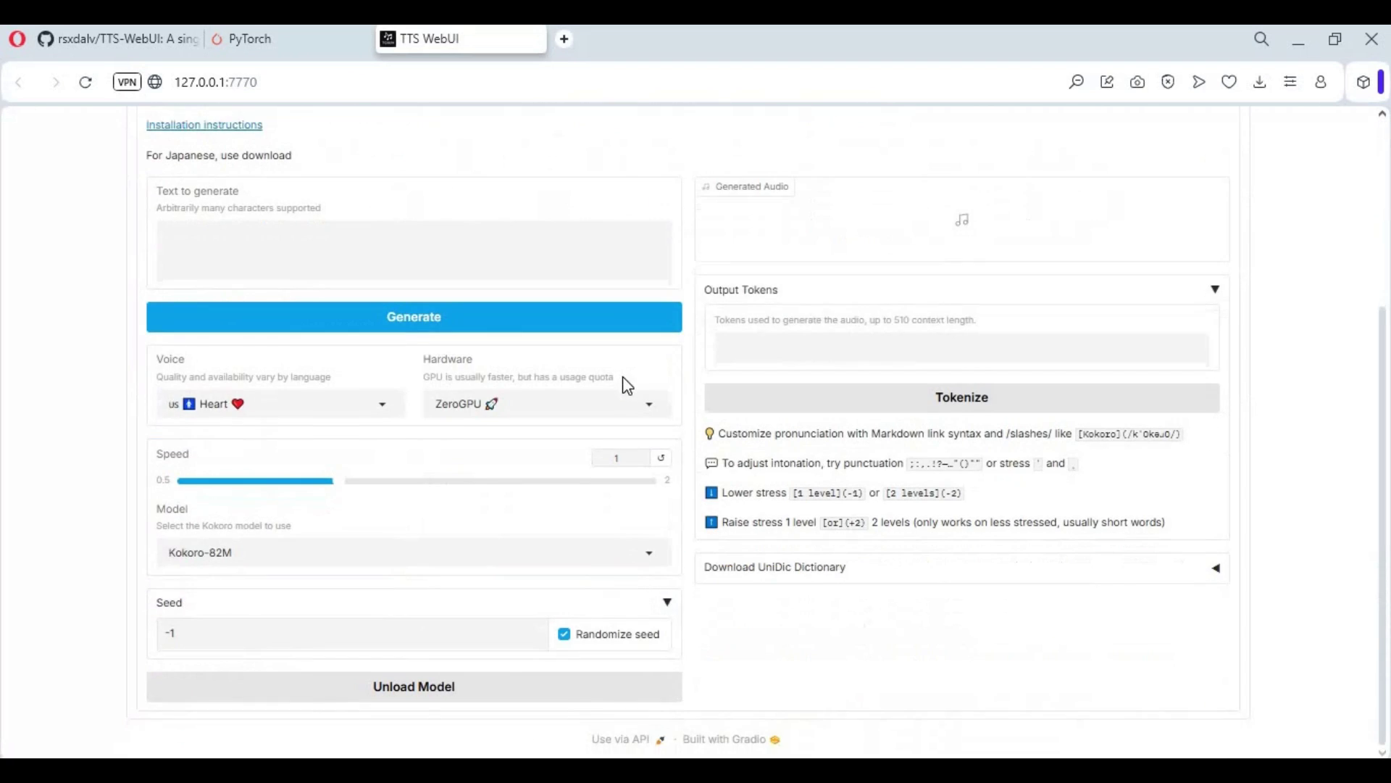
{"action": "scroll", "coordinate": [273, 599], "scroll_direction": "up", "scroll_amount": 4}
{"action": "left_click", "coordinate": [260, 545]}
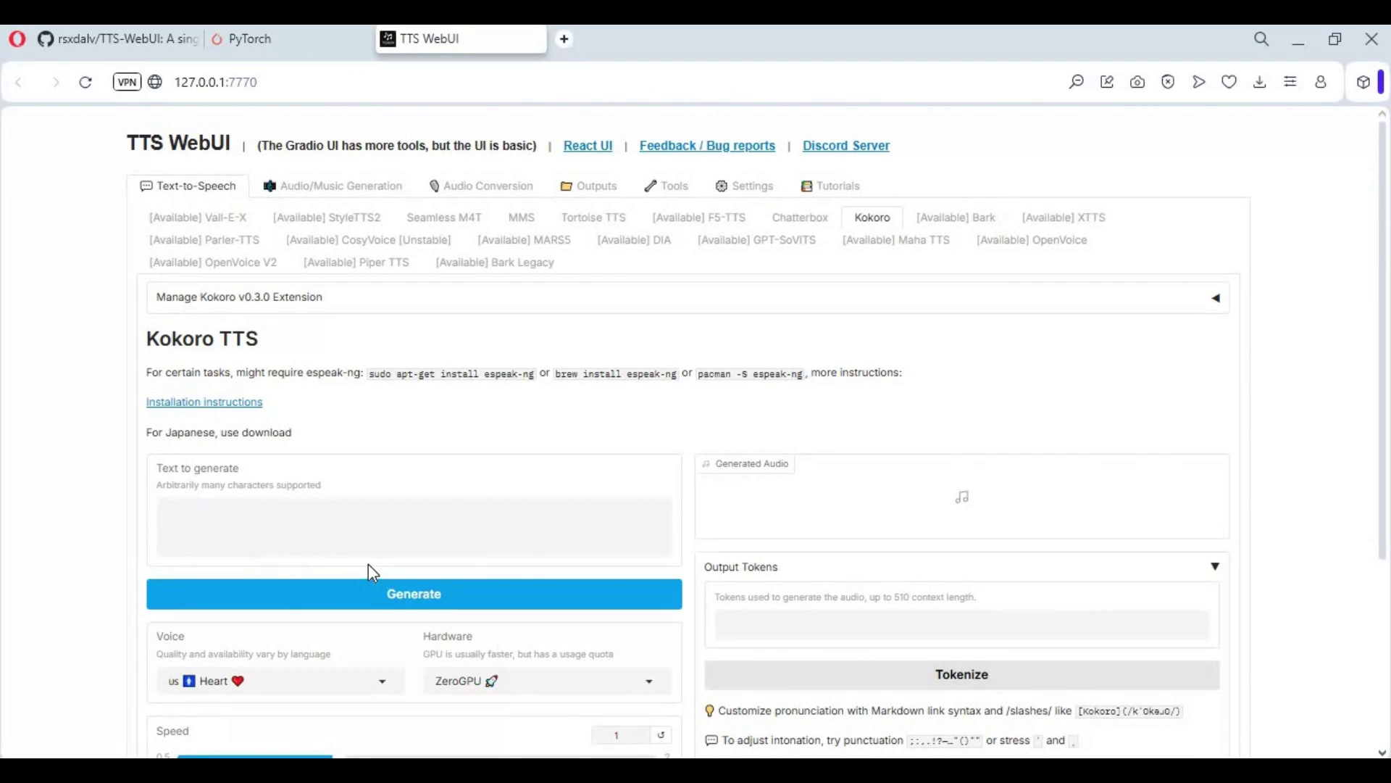
{"action": "type", "text": "thank y"}
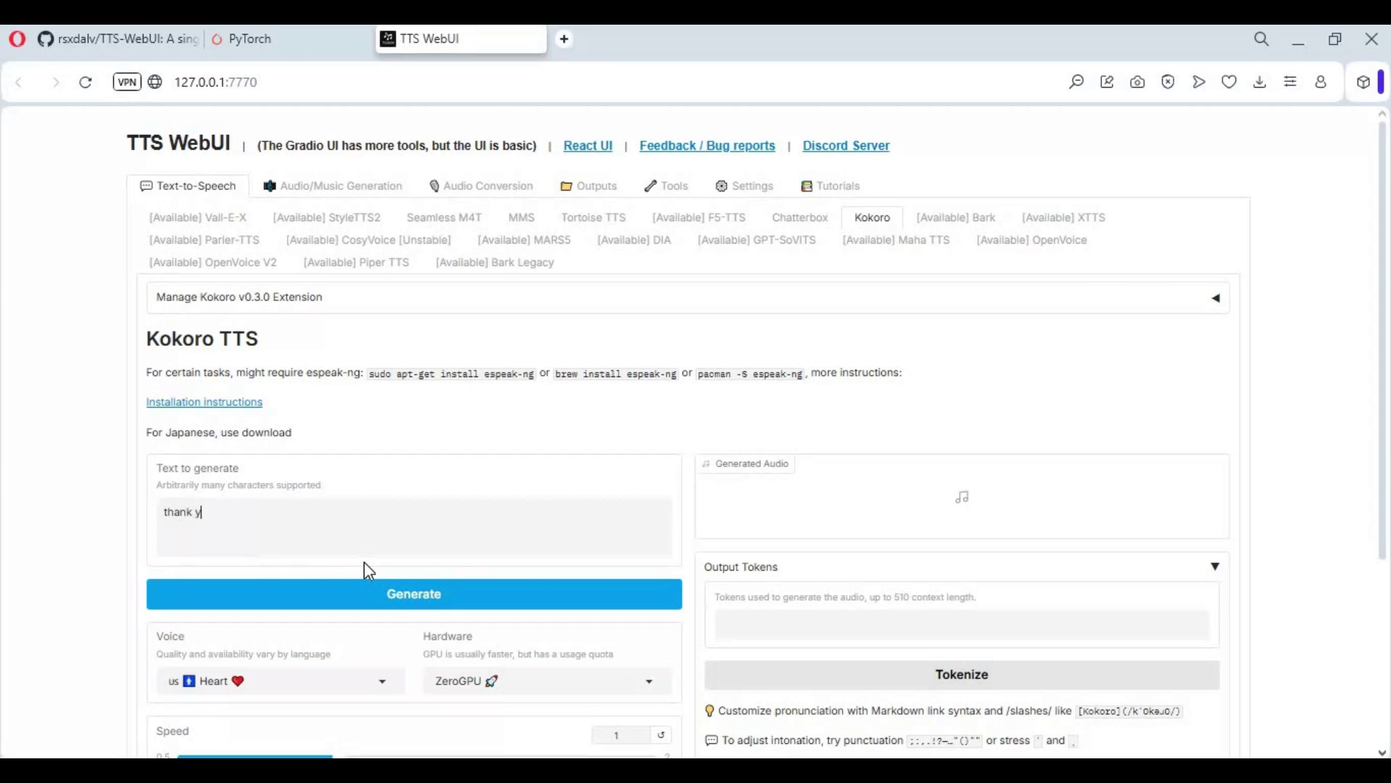